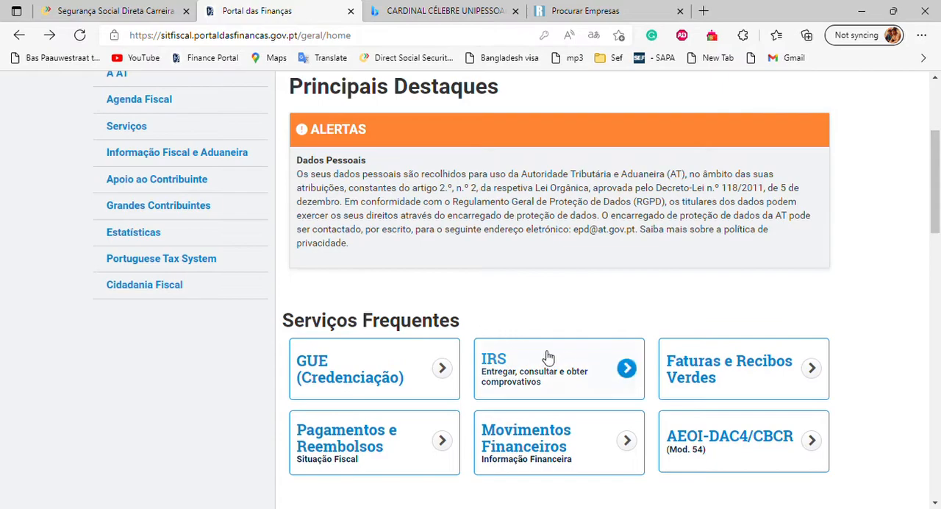
Step: Start filling in an IRS declaration on the tax portal for the year 2021
{"action": "left_click", "coordinate": [574, 365]}
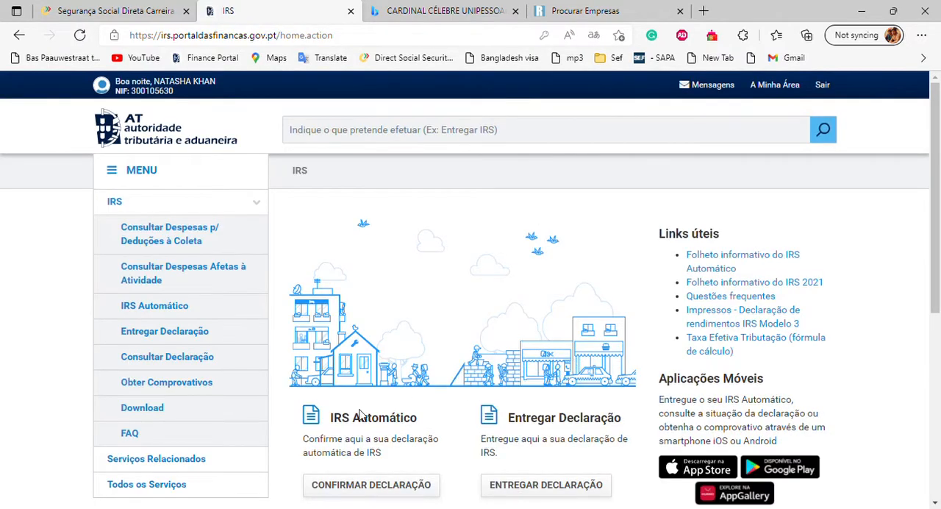
{"action": "left_click", "coordinate": [197, 337]}
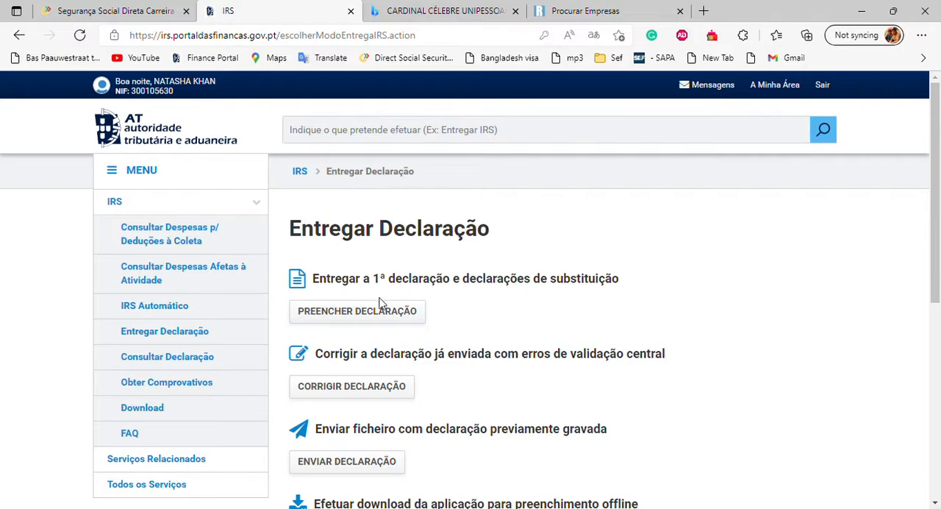
{"action": "left_click", "coordinate": [380, 319]}
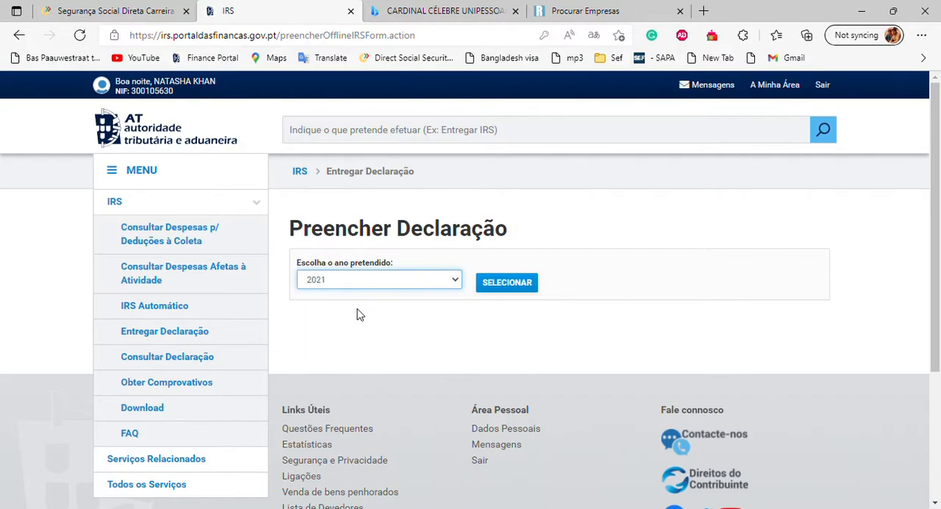
{"action": "left_click", "coordinate": [506, 283]}
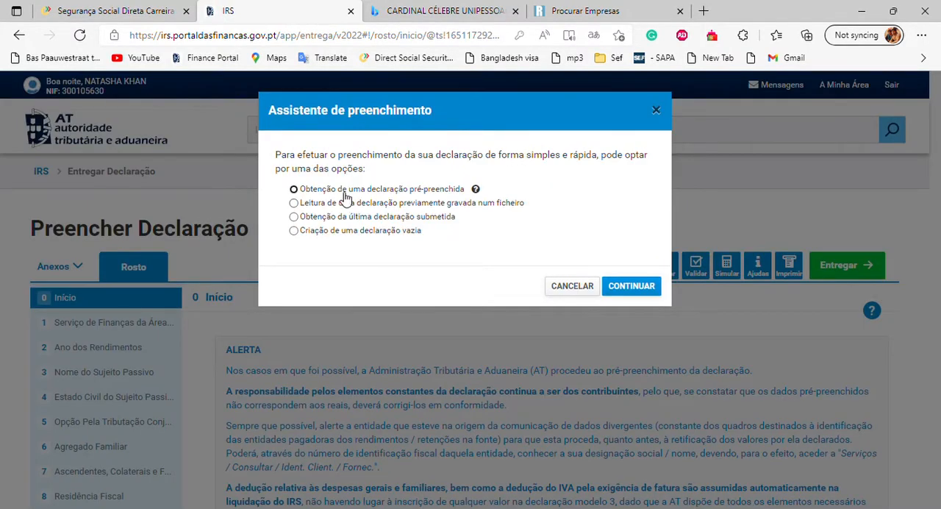
Step: Load the pre-filled 2021 declaration using the taxpayer's NIF, without joint taxation, and close the summary
{"action": "left_click", "coordinate": [344, 193]}
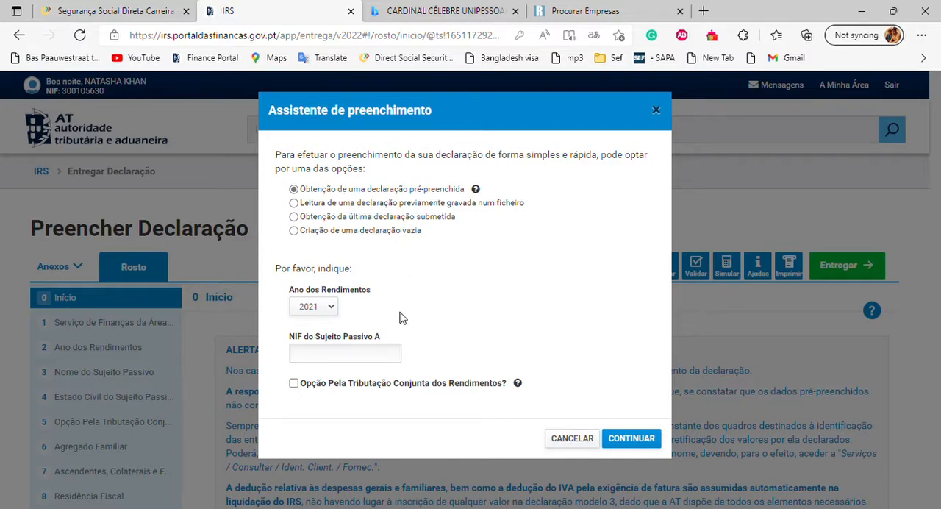
{"action": "left_click", "coordinate": [388, 358]}
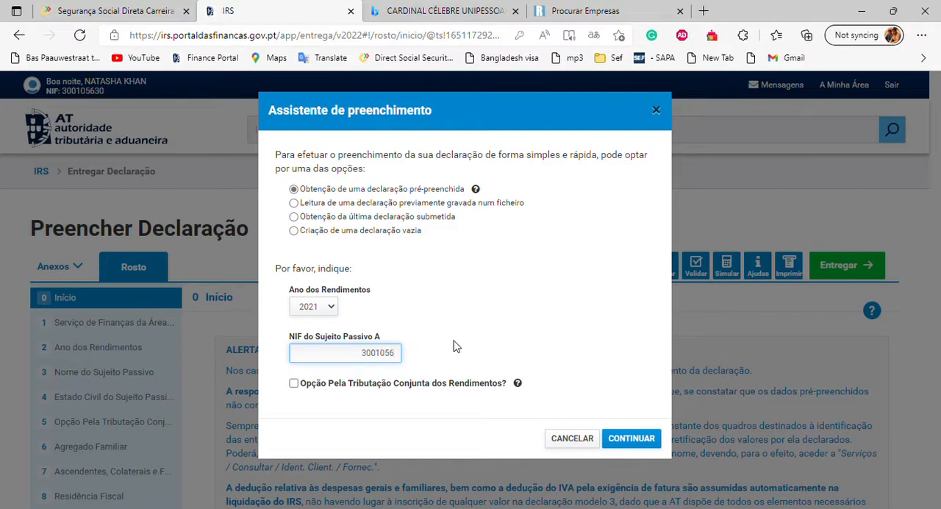
{"action": "type", "text": "30"}
{"action": "left_click", "coordinate": [649, 439]}
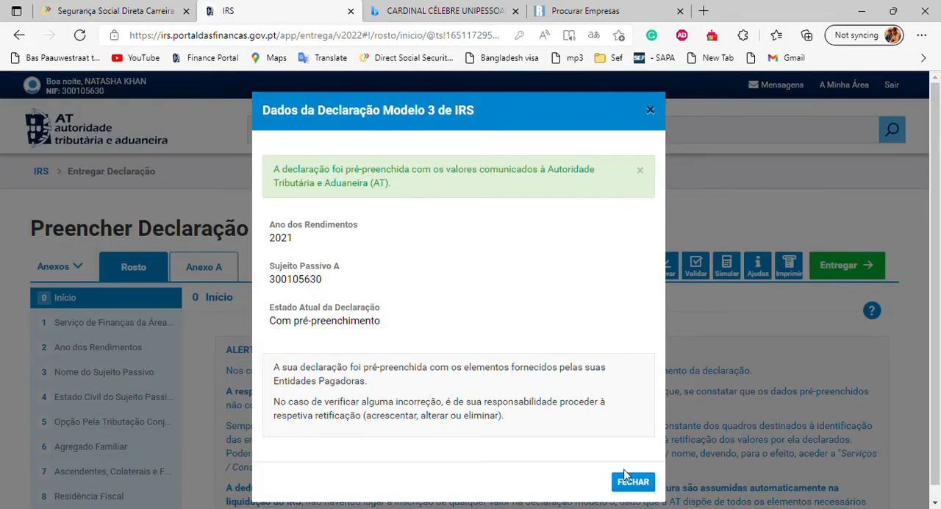
{"action": "left_click", "coordinate": [632, 482]}
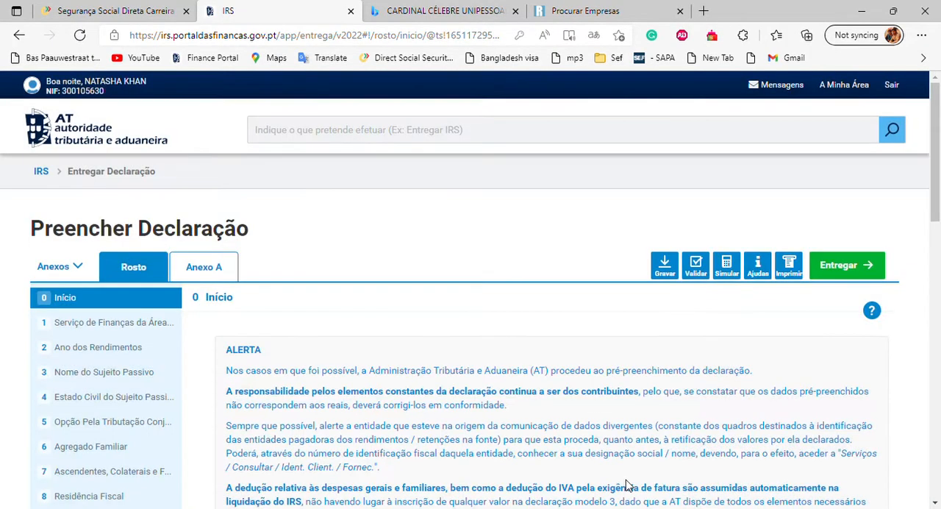
Step: Go through the Rosto sections up to Estado Civil and set the marital status to "Solteiro, divorciado ou separado judicialmente"
{"action": "scroll", "coordinate": [394, 397], "scroll_direction": "down", "scroll_amount": 2}
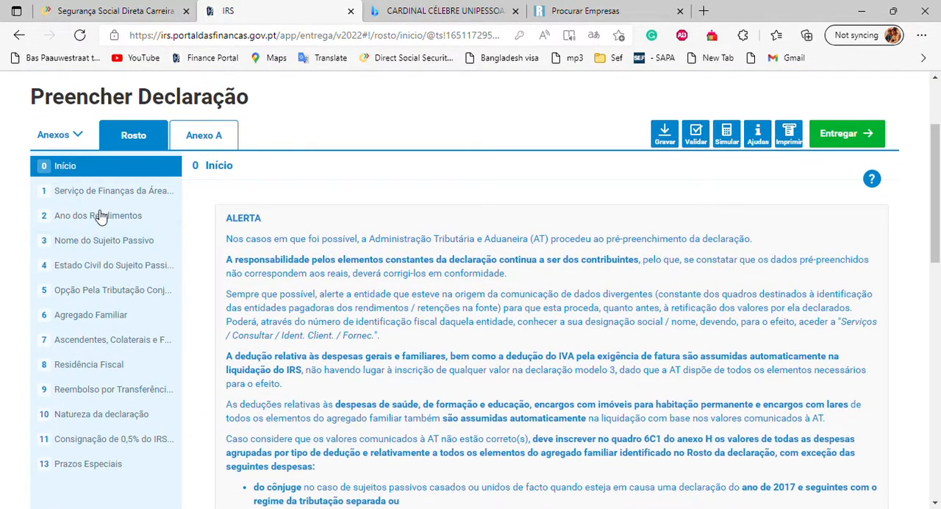
{"action": "left_click", "coordinate": [108, 200]}
{"action": "left_click", "coordinate": [109, 215]}
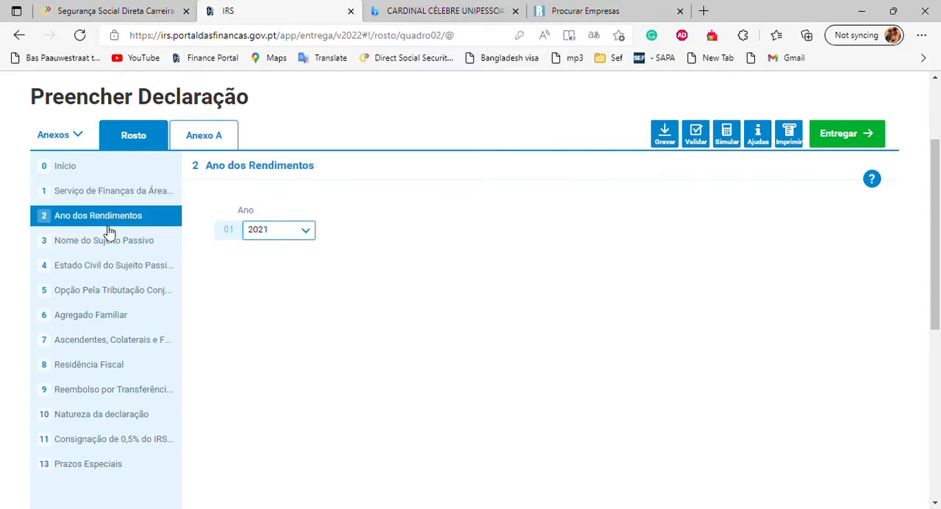
{"action": "left_click", "coordinate": [111, 241]}
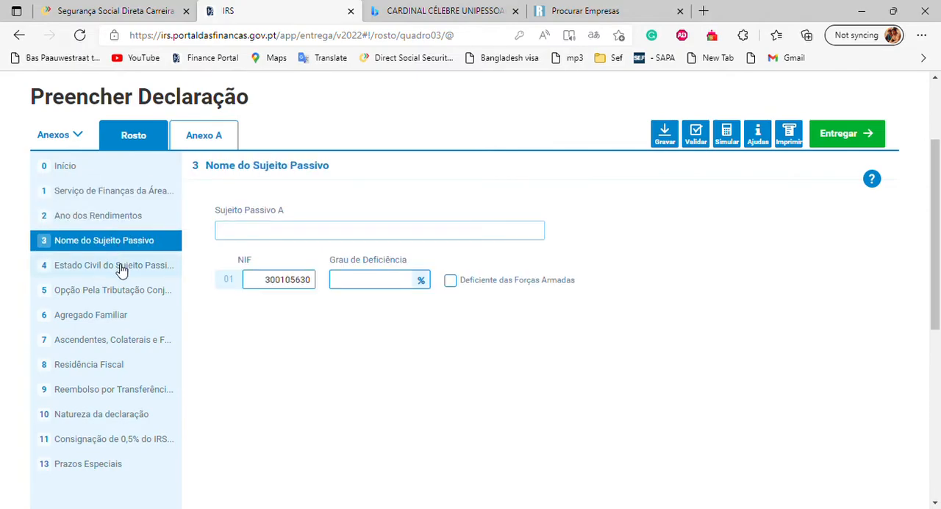
{"action": "left_click", "coordinate": [121, 269]}
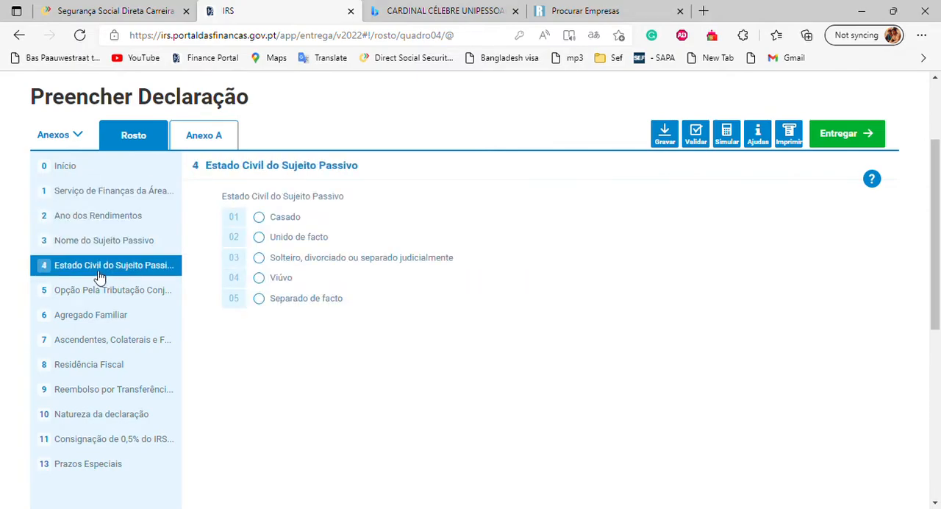
{"action": "left_click", "coordinate": [260, 259]}
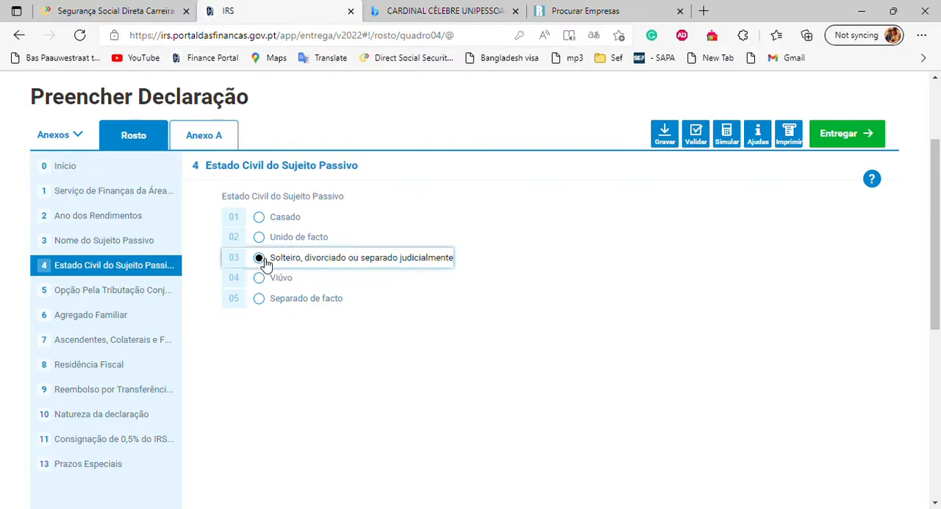
Step: Leave the joint taxation, household and ascendants sections blank and set the tax residence to Continente
{"action": "left_click", "coordinate": [142, 293]}
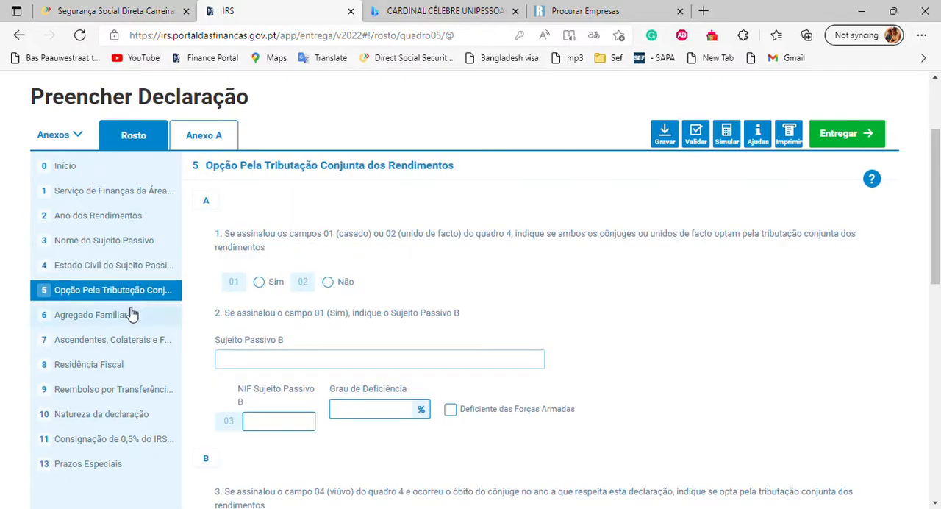
{"action": "left_click", "coordinate": [130, 316]}
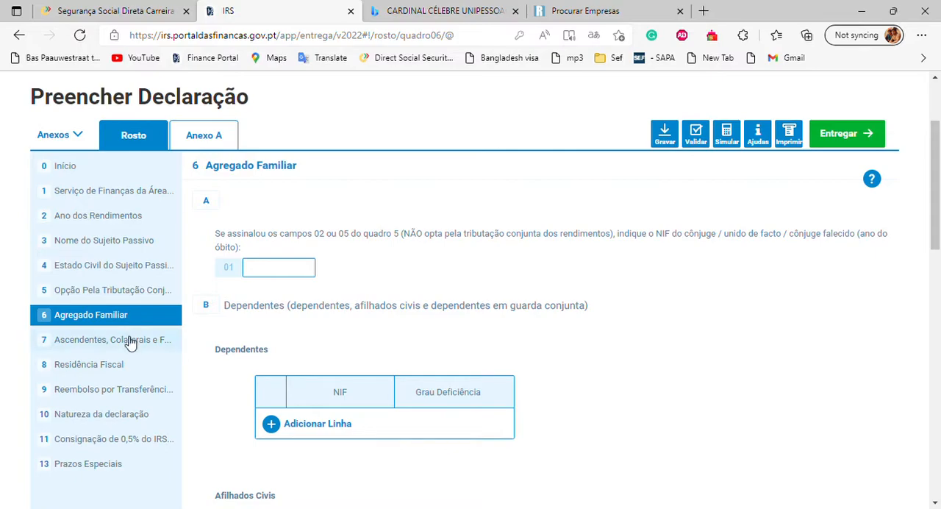
{"action": "left_click", "coordinate": [130, 341]}
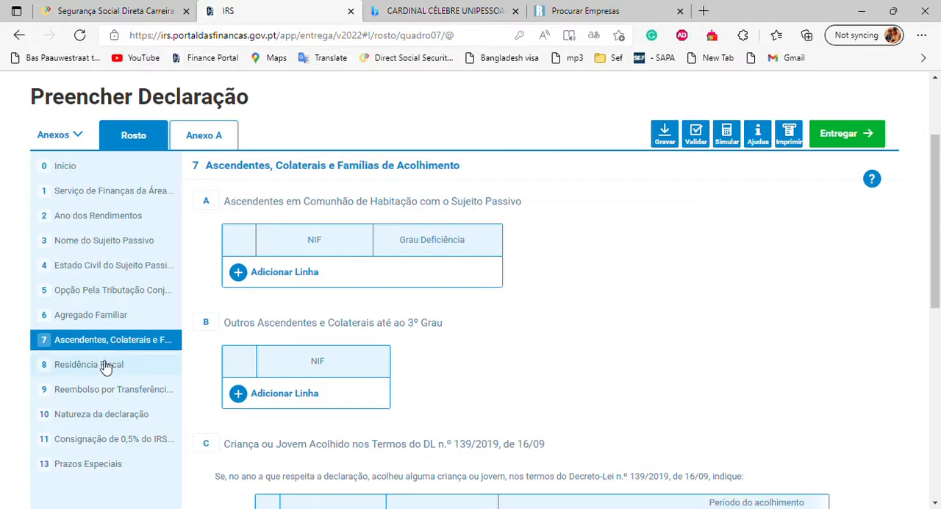
{"action": "left_click", "coordinate": [106, 365]}
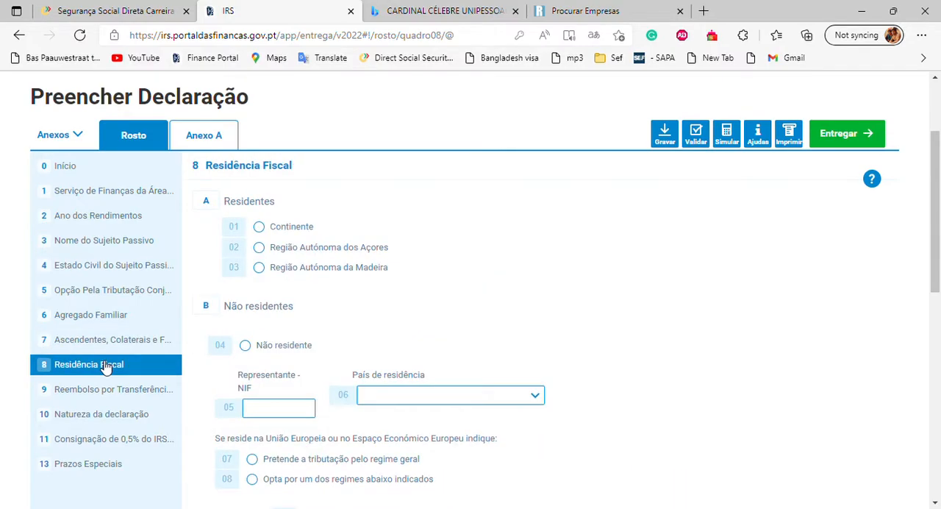
{"action": "left_click", "coordinate": [259, 227]}
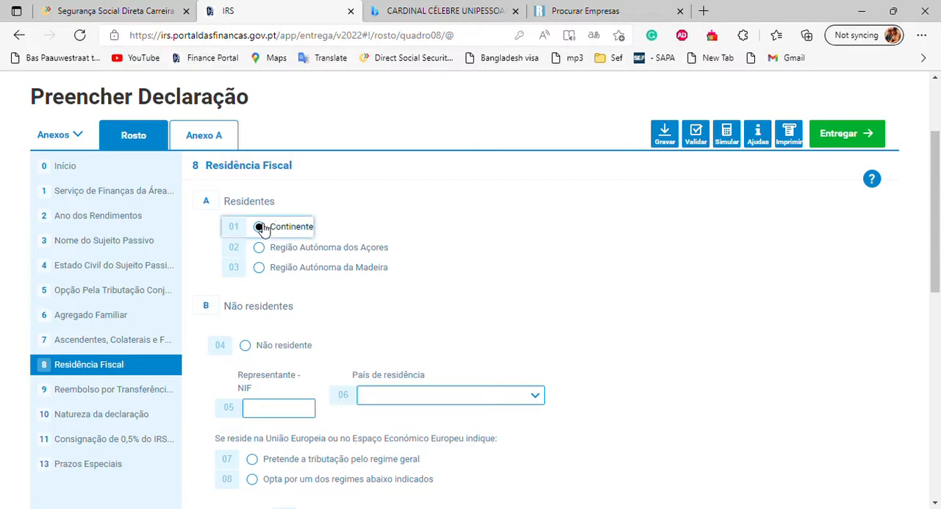
Step: Check the refund, consignment and special deadline sections, and set the declaration's nature to "1ª declaração do ano"
{"action": "left_click", "coordinate": [137, 398]}
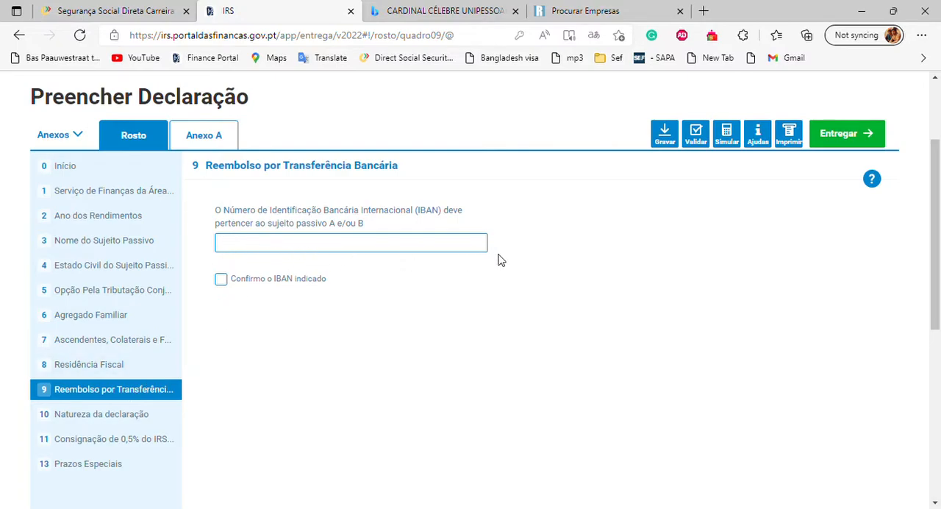
{"action": "left_click_drag", "start_coordinate": [420, 210], "coordinate": [434, 214]}
{"action": "left_click", "coordinate": [491, 225]}
{"action": "left_click", "coordinate": [135, 416]}
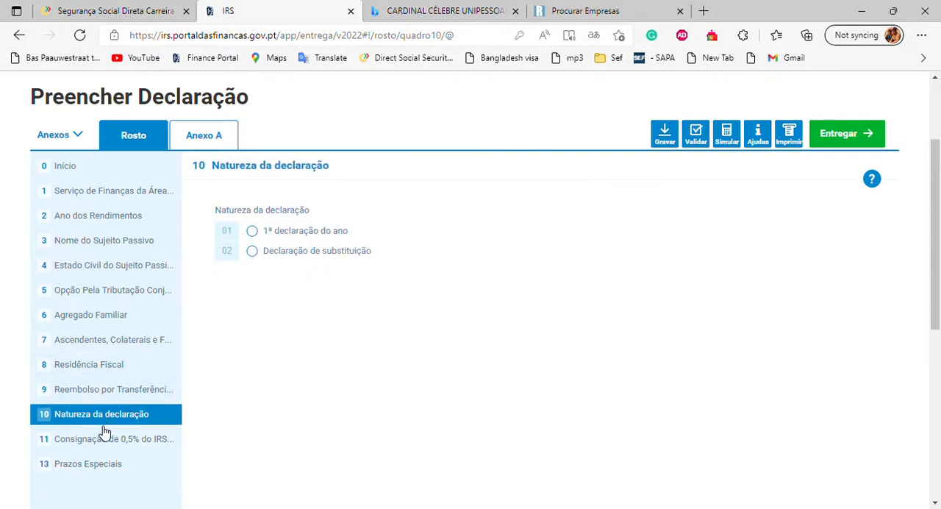
{"action": "left_click", "coordinate": [257, 233]}
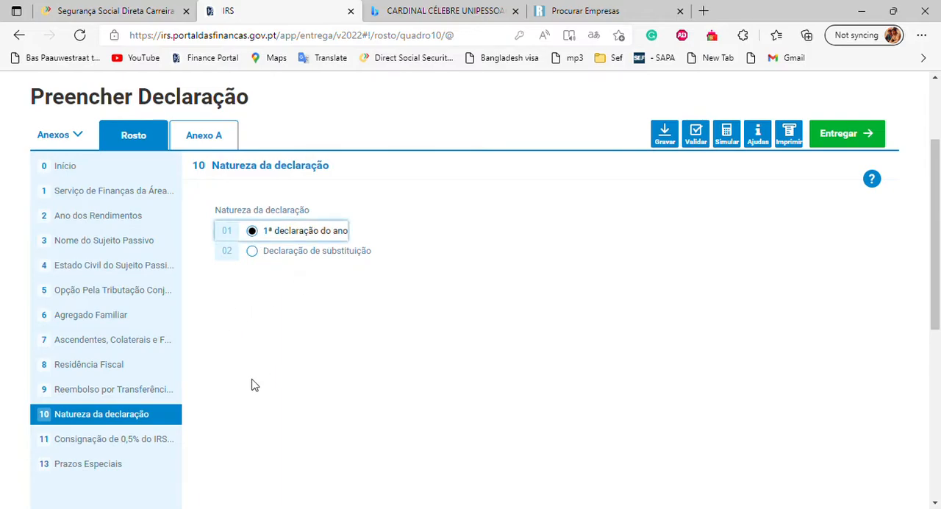
{"action": "left_click", "coordinate": [125, 450]}
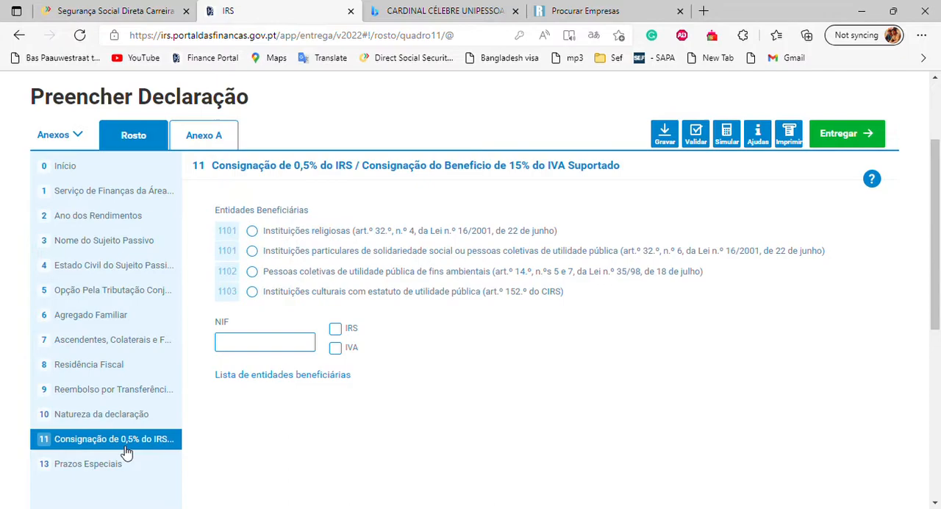
{"action": "left_click", "coordinate": [120, 465]}
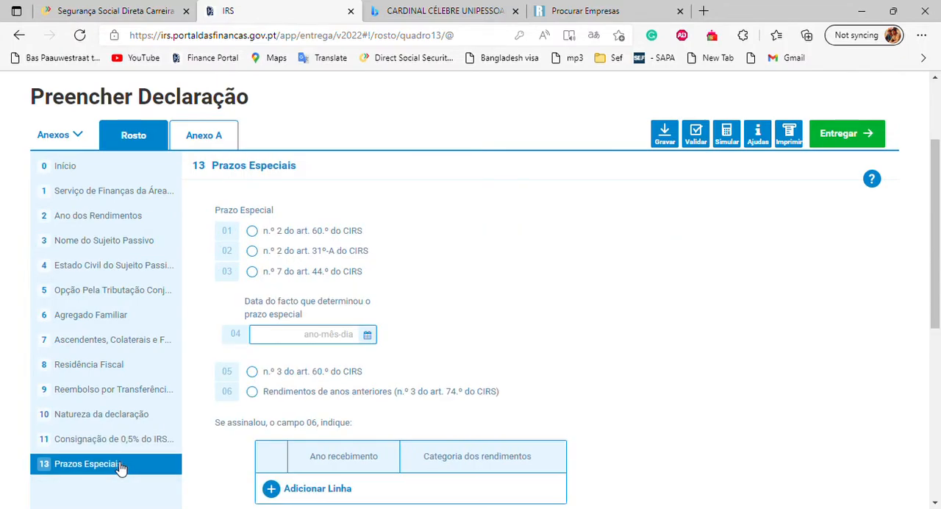
Step: In section 4 of Anexo A, add a second row to the income table and make its paying entity NIF cell ready for entry
{"action": "left_click", "coordinate": [226, 145]}
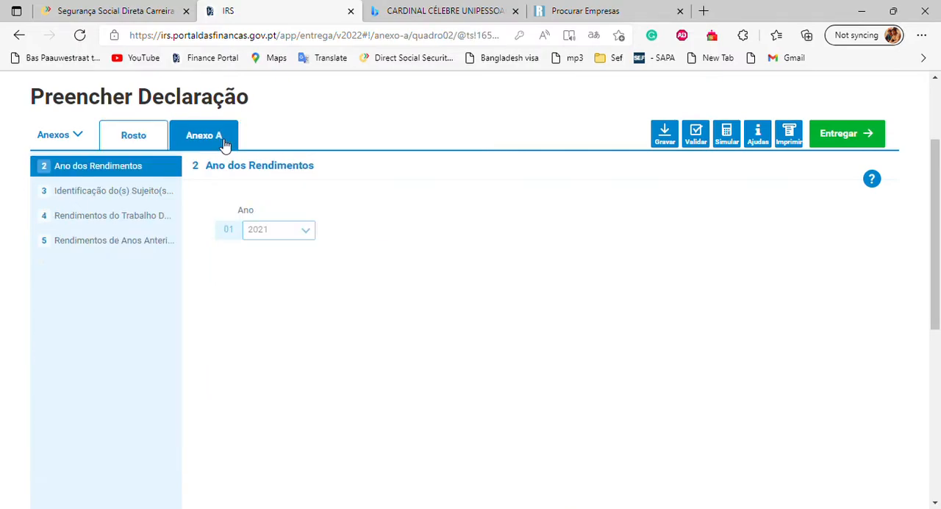
{"action": "left_click", "coordinate": [131, 198]}
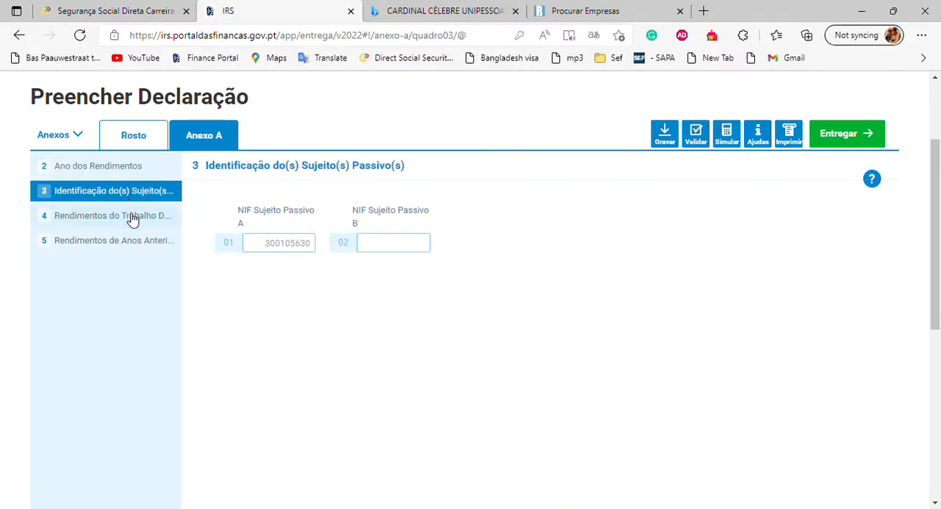
{"action": "left_click", "coordinate": [133, 219]}
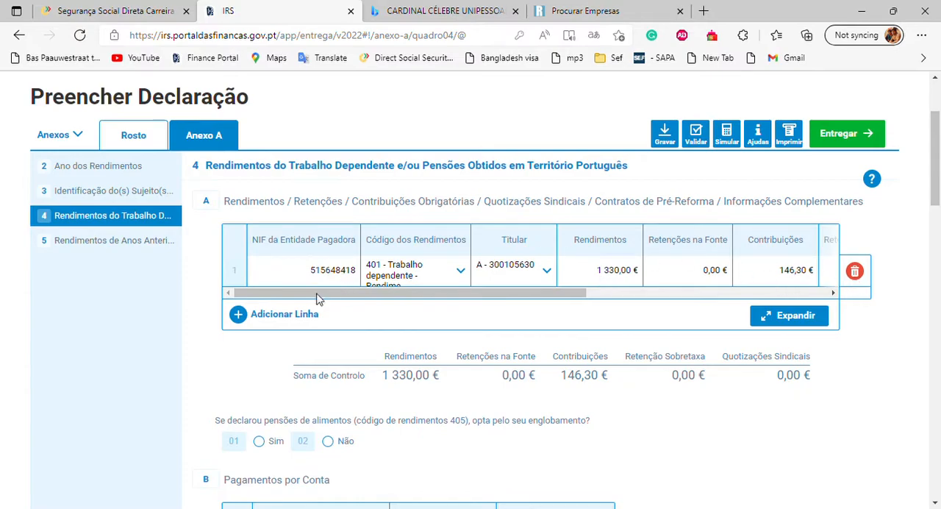
{"action": "left_click", "coordinate": [243, 315]}
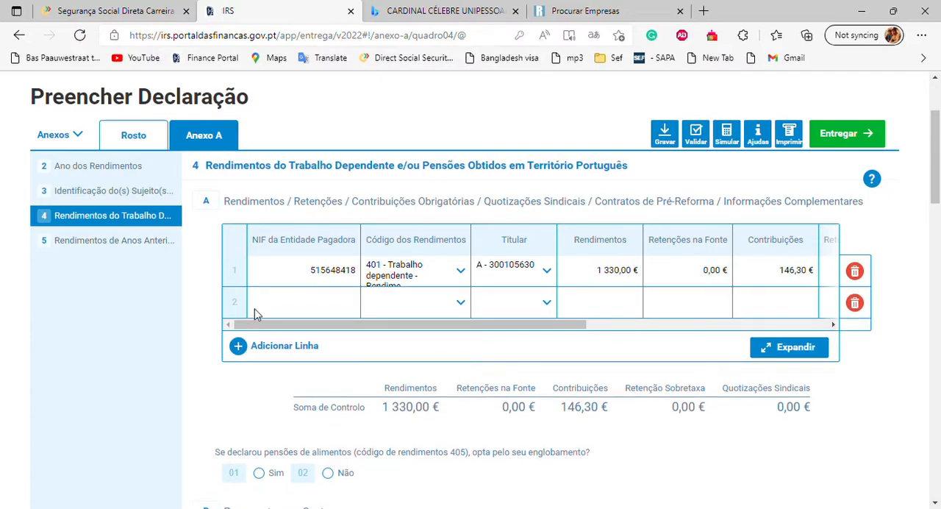
{"action": "left_click", "coordinate": [272, 312]}
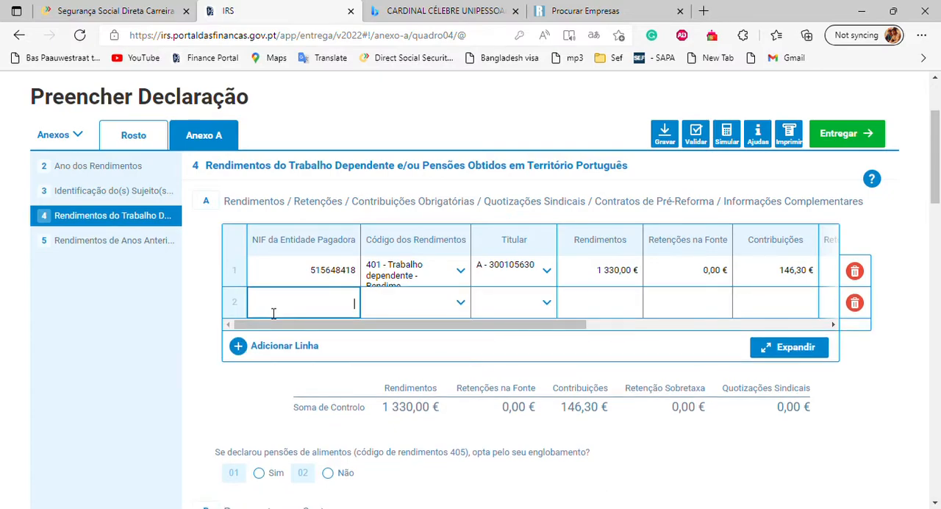
Step: Switch to Segurança Social Direta and open the Carreira contributiva list of registered salary years
{"action": "left_click", "coordinate": [87, 11]}
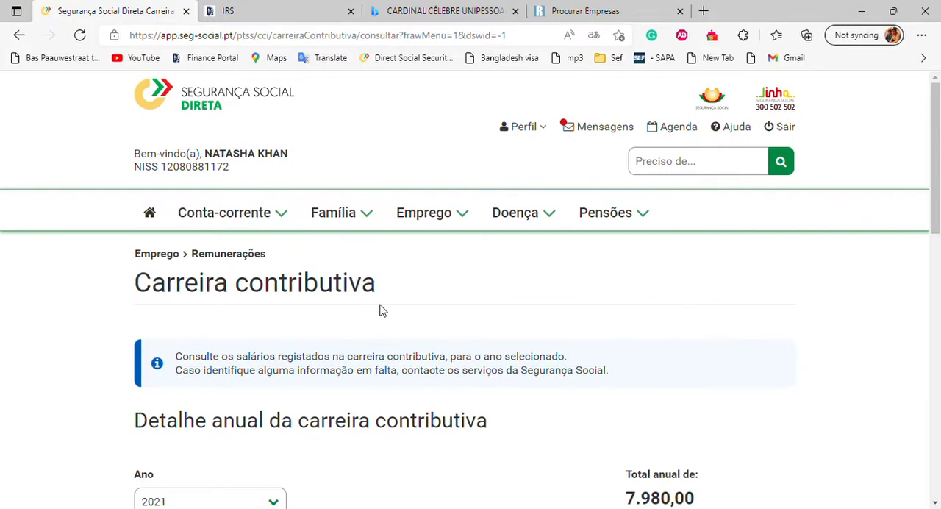
{"action": "left_click", "coordinate": [434, 225]}
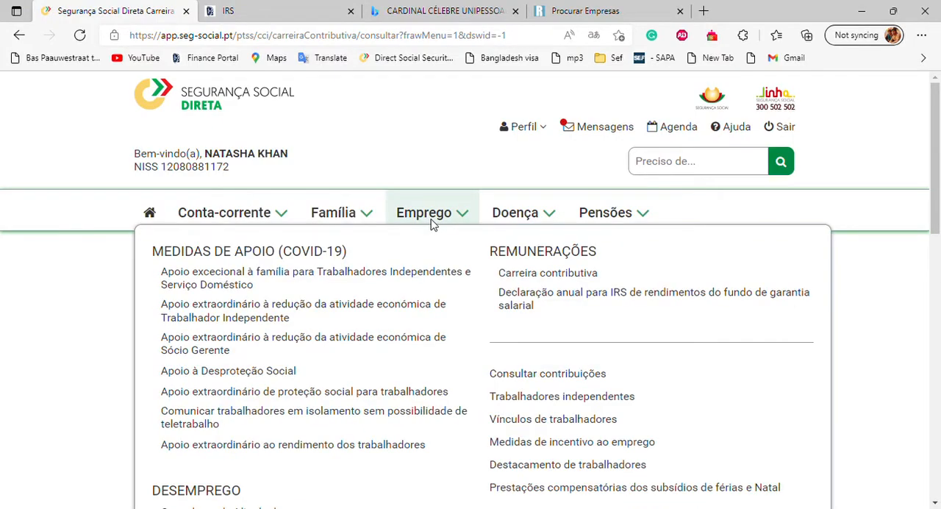
{"action": "left_click", "coordinate": [530, 278]}
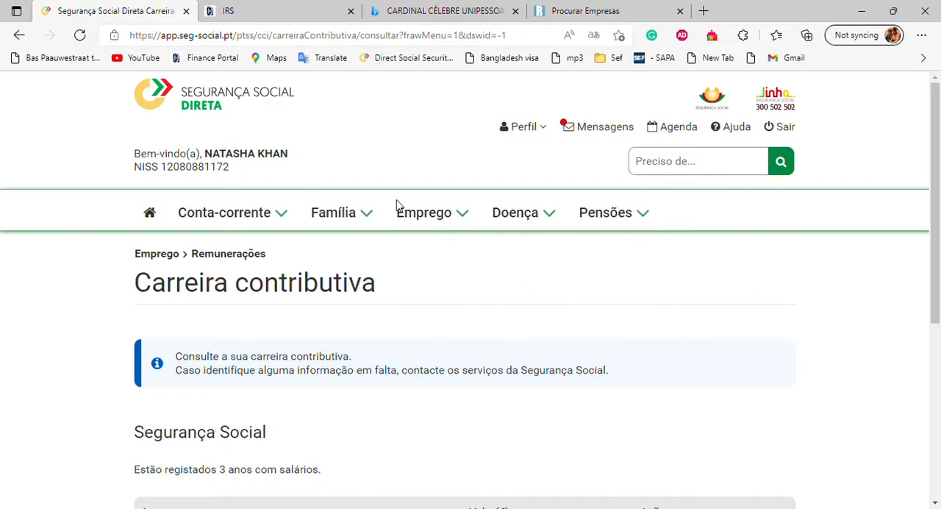
{"action": "mouse_move", "coordinate": [465, 213]}
{"action": "left_click", "coordinate": [520, 277]}
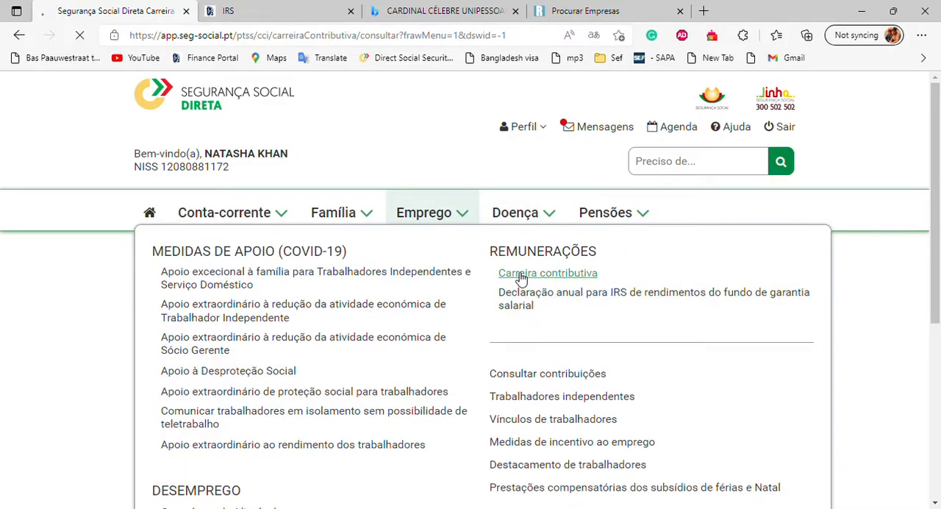
{"action": "scroll", "coordinate": [519, 315], "scroll_direction": "down", "scroll_amount": 4}
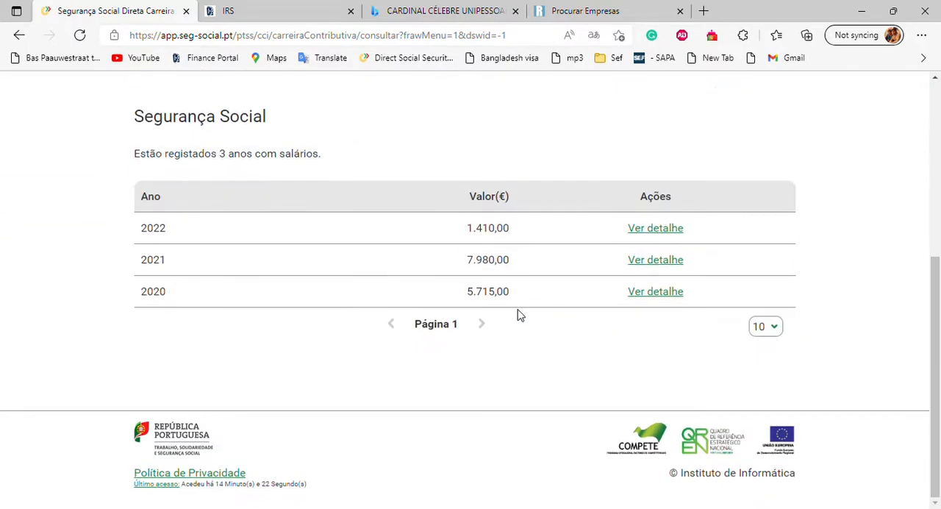
Step: Open the 2021 contribution details and view the salary details for Janeiro
{"action": "left_click", "coordinate": [652, 261]}
{"action": "scroll", "coordinate": [647, 266], "scroll_direction": "down", "scroll_amount": 3}
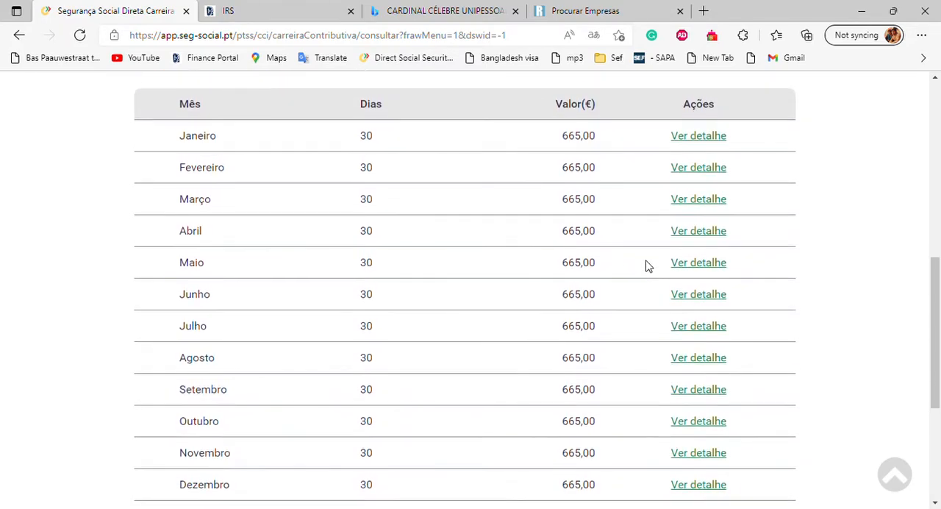
{"action": "left_click", "coordinate": [698, 137]}
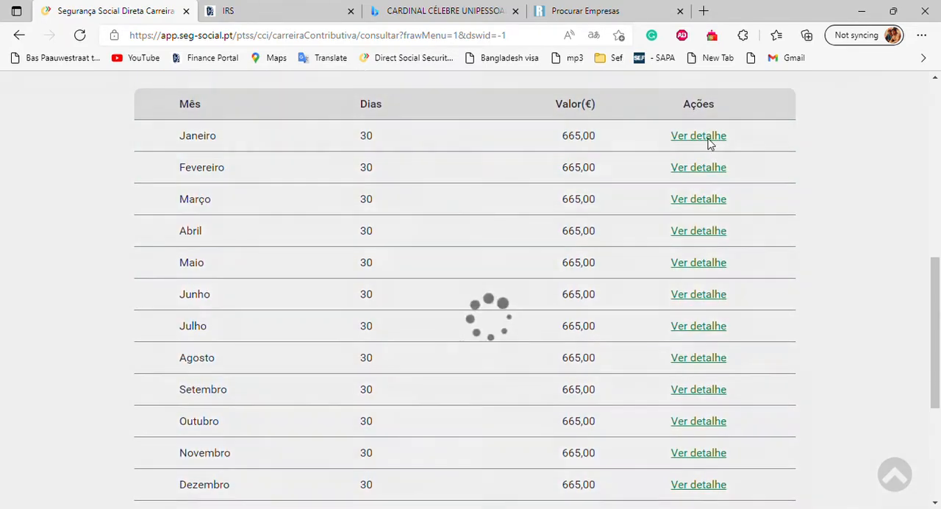
Step: Change the 2021 salary details from Janeiro to Julho to check that month's employer and value
{"action": "scroll", "coordinate": [422, 287], "scroll_direction": "up", "scroll_amount": 1}
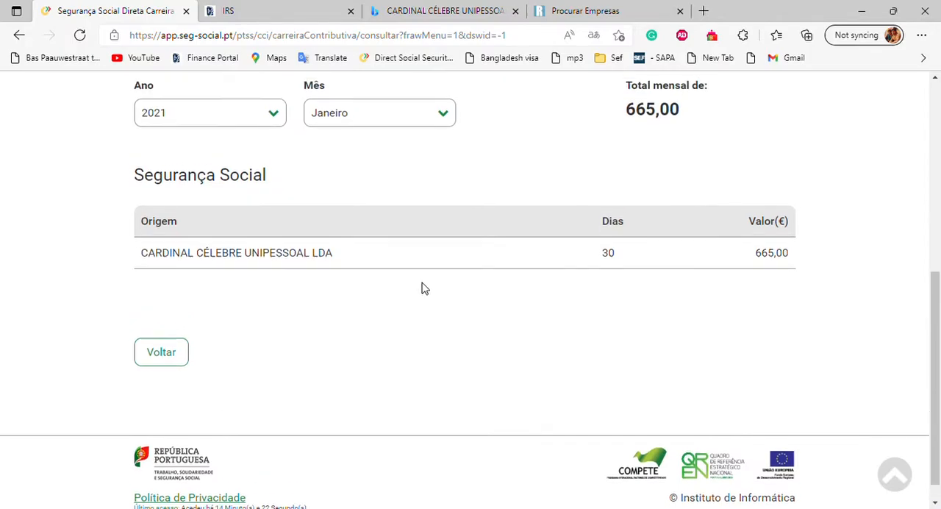
{"action": "left_click", "coordinate": [445, 125]}
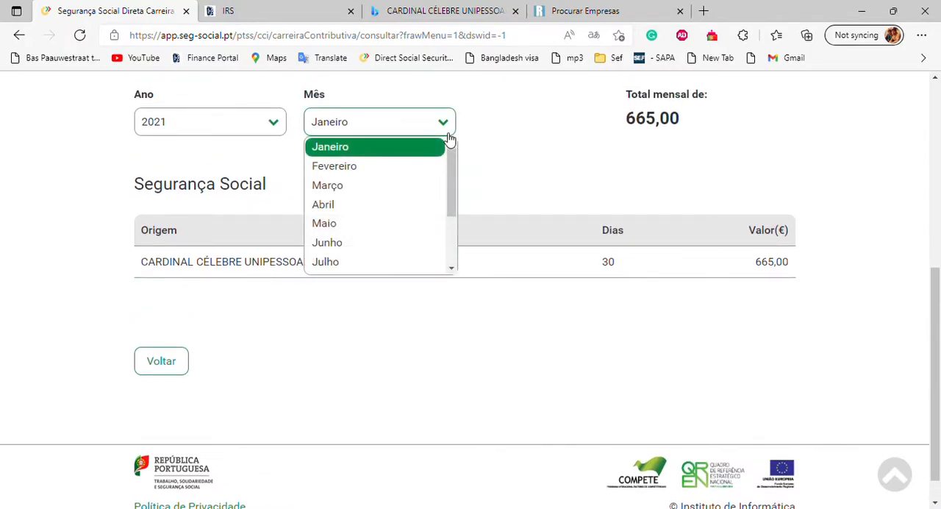
{"action": "scroll", "coordinate": [401, 202], "scroll_direction": "down", "scroll_amount": 2}
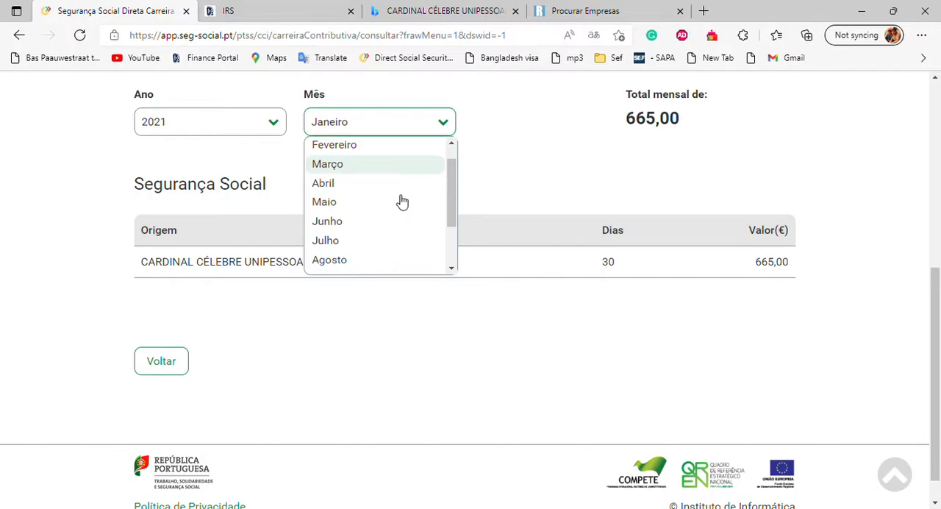
{"action": "left_click", "coordinate": [359, 216]}
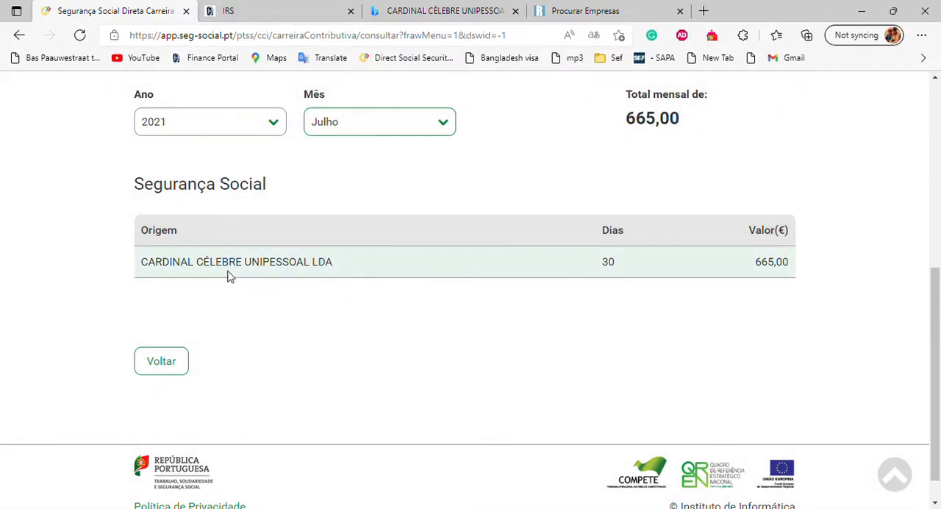
Step: View the Agosto 2021 salary details to check the employer, and look through the remaining months in the list
{"action": "left_click", "coordinate": [451, 121]}
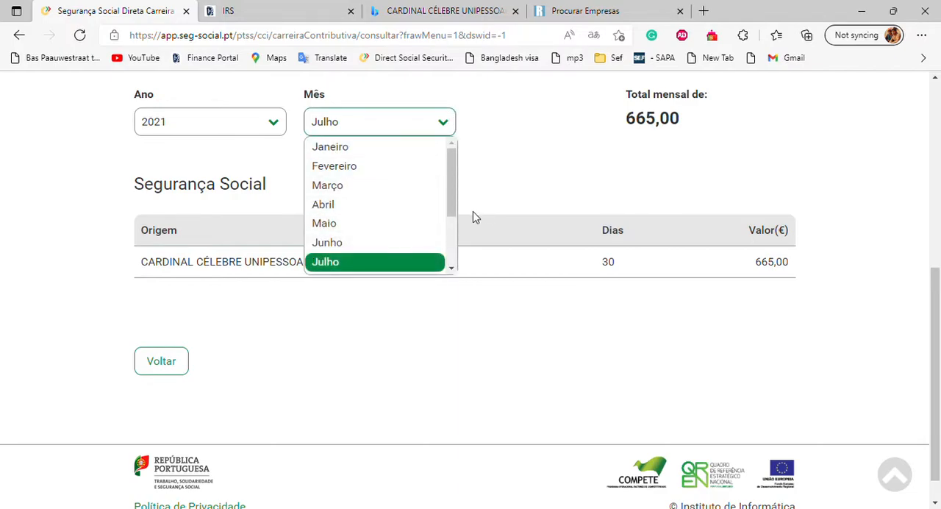
{"action": "left_click_drag", "start_coordinate": [456, 203], "coordinate": [431, 233]}
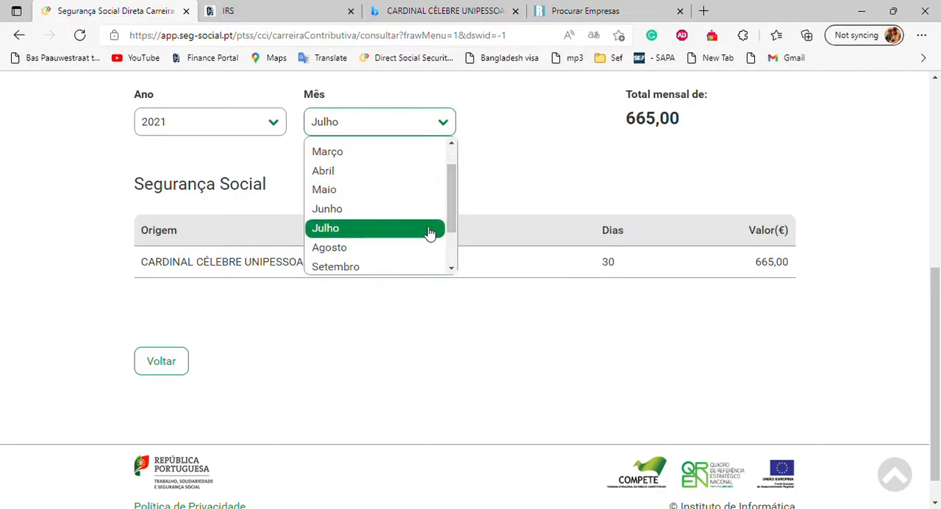
{"action": "left_click", "coordinate": [366, 248]}
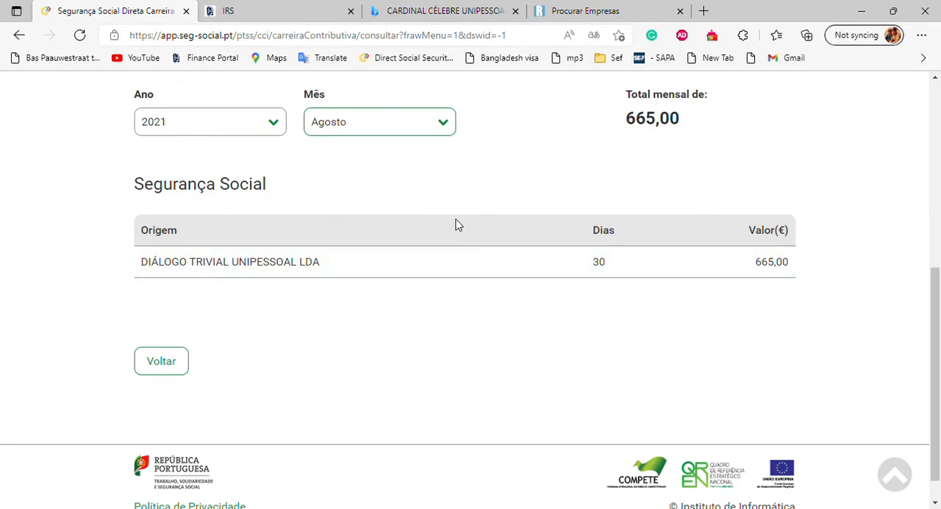
{"action": "left_click", "coordinate": [445, 124]}
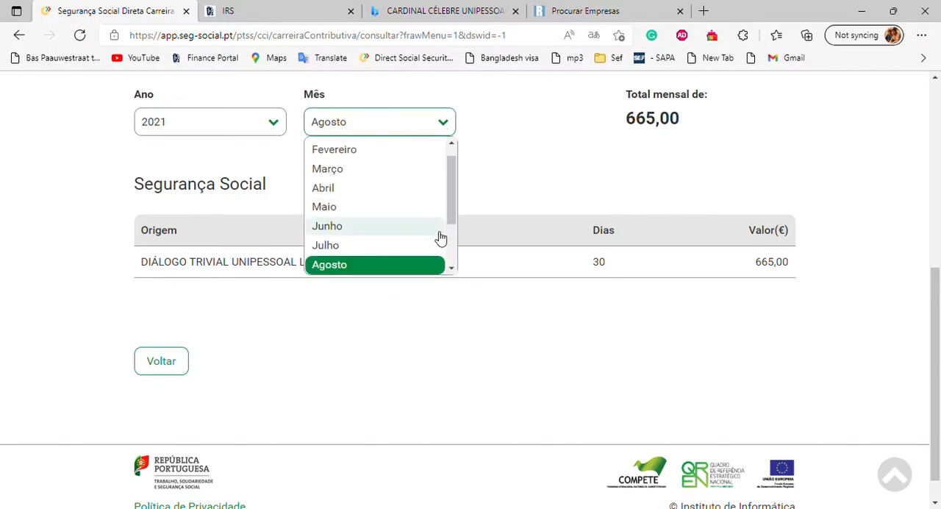
{"action": "left_click_drag", "start_coordinate": [453, 213], "coordinate": [452, 265]}
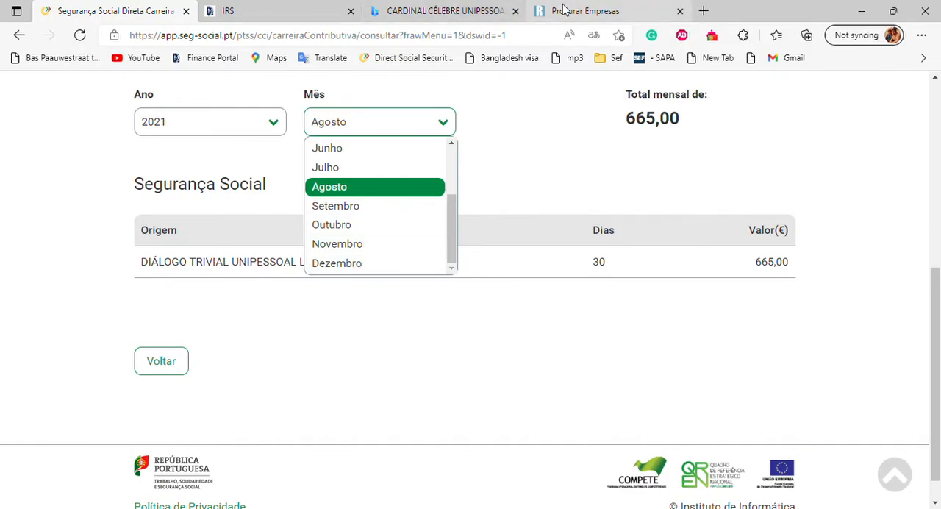
Step: Return to the IRS declaration and set the Rendimentos amount in the first row of Anexo A's income table to 3 325,00 €
{"action": "left_click", "coordinate": [316, 9]}
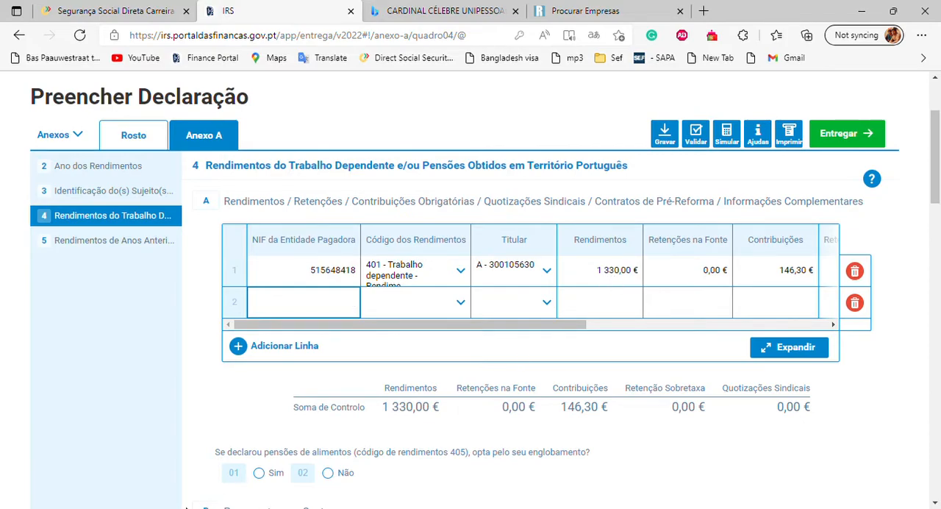
{"action": "key", "text": "alt+Tab"}
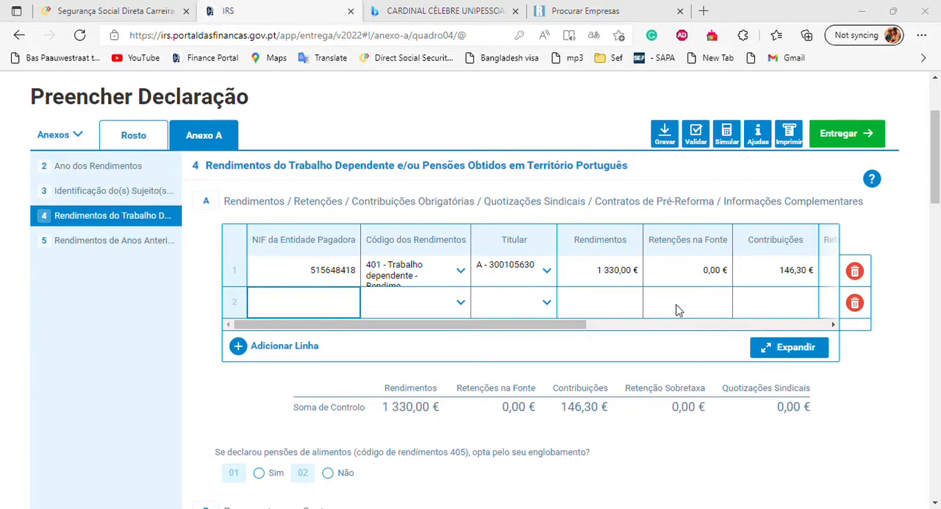
{"action": "scroll", "coordinate": [678, 310], "scroll_direction": "down", "scroll_amount": 1}
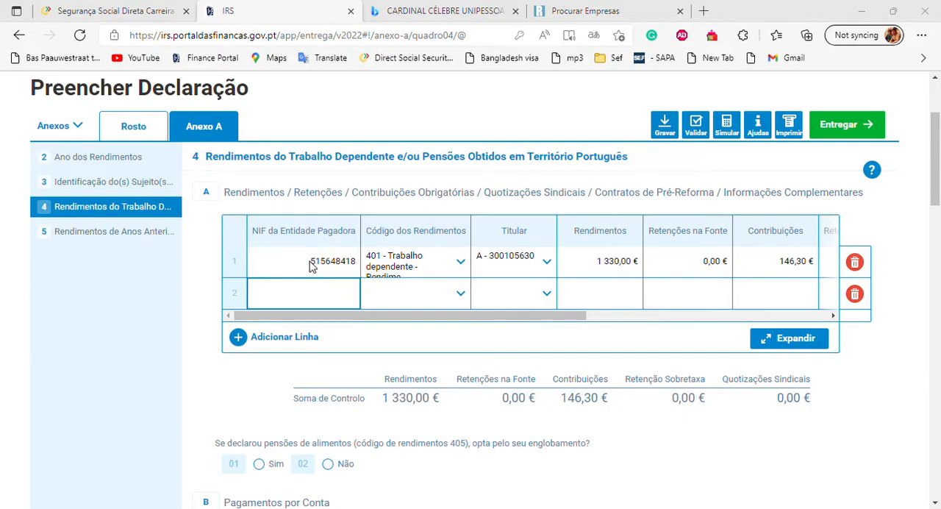
{"action": "left_click", "coordinate": [599, 271]}
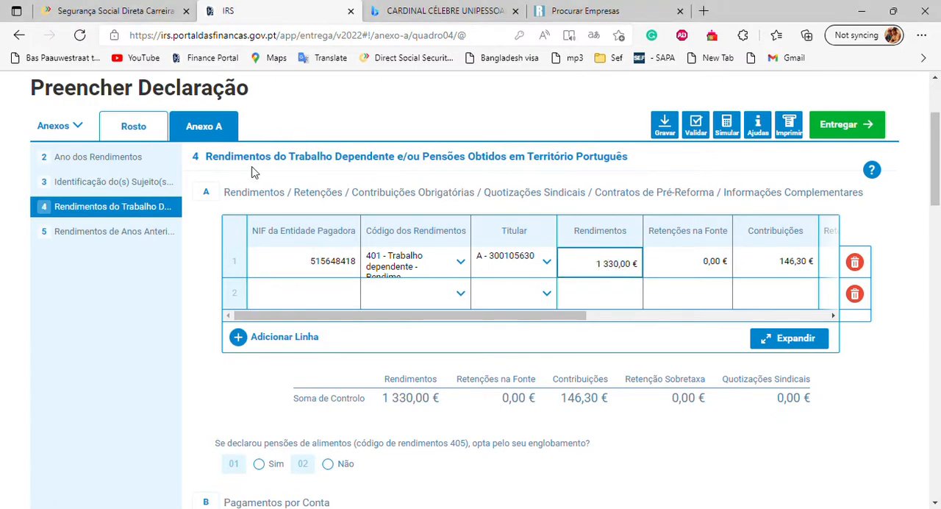
{"action": "left_click", "coordinate": [139, 11]}
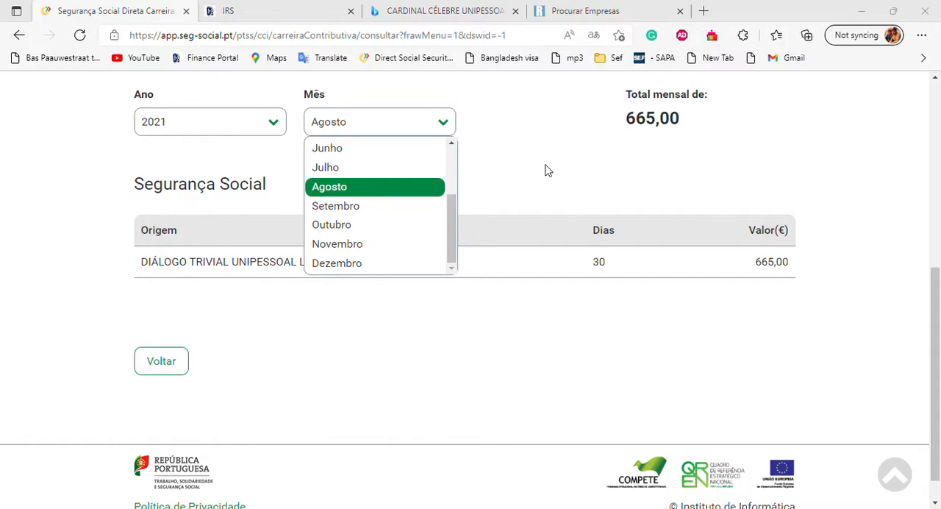
{"action": "left_click", "coordinate": [311, 8]}
{"action": "left_click_drag", "start_coordinate": [601, 271], "coordinate": [646, 272]}
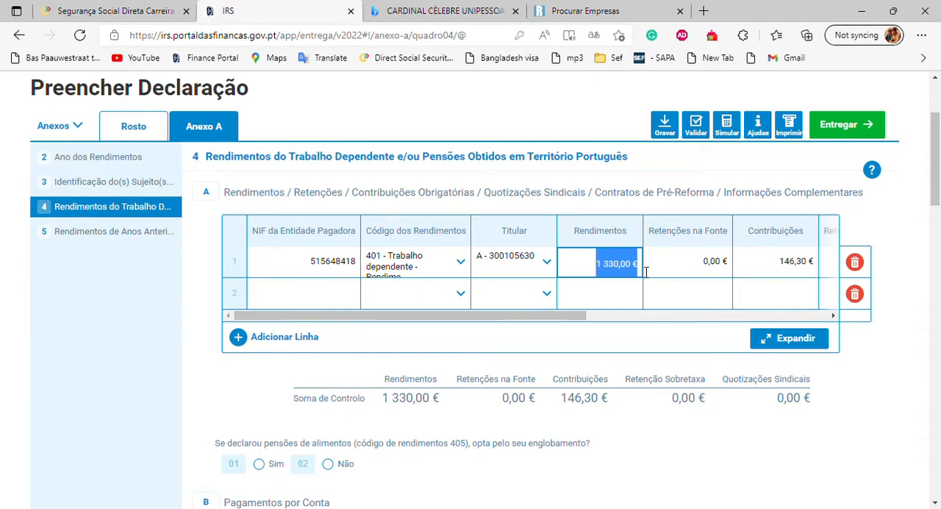
{"action": "type", "text": "33,25"}
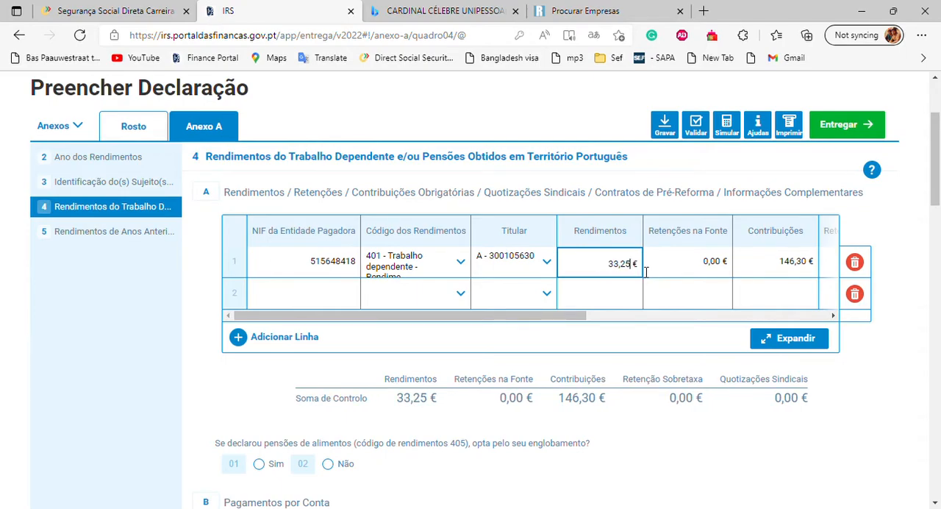
{"action": "type", "text": "00"}
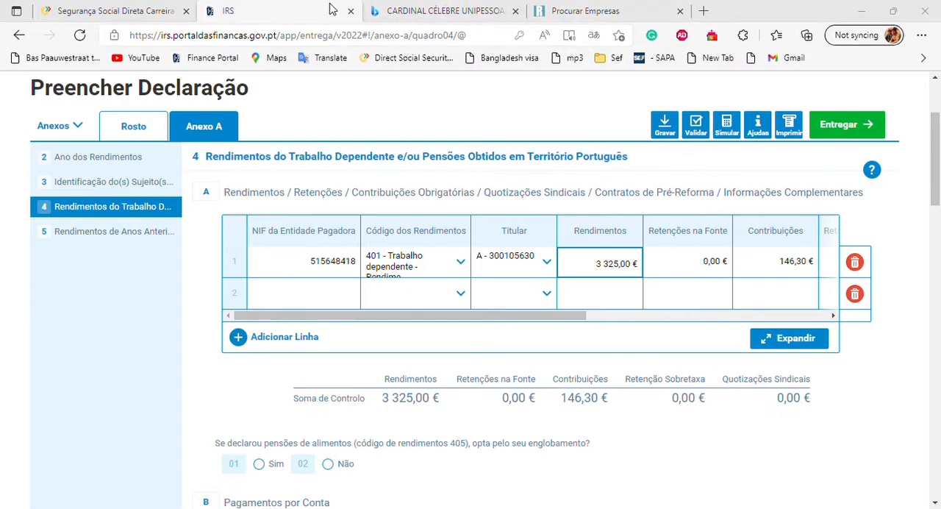
Step: Set the Contribuições amount in the first row of the income table to 365,75 €
{"action": "double_click", "coordinate": [786, 263]}
{"action": "double_click", "coordinate": [781, 270]}
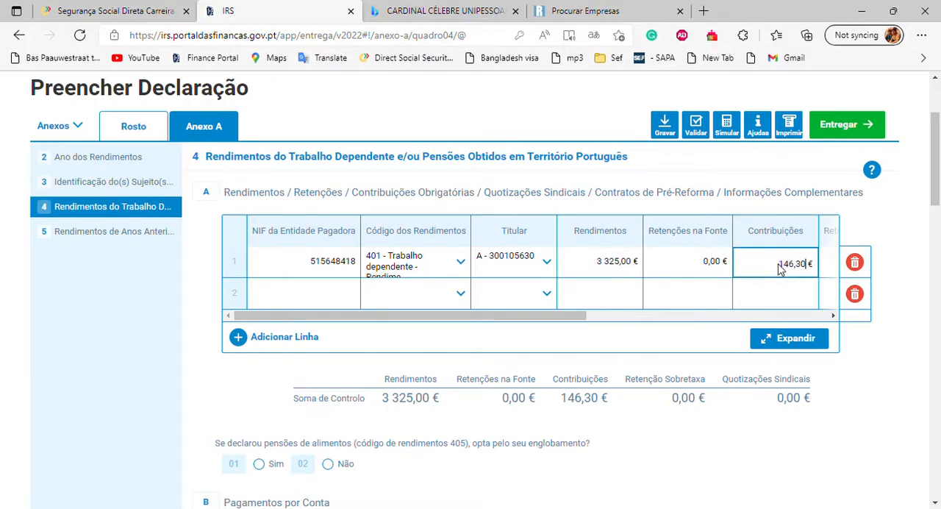
{"action": "double_click", "coordinate": [785, 270]}
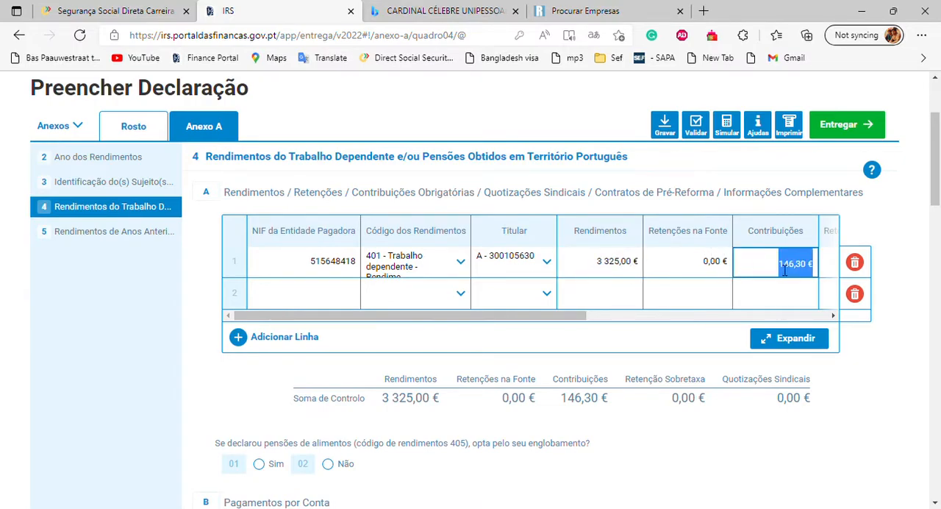
{"action": "type", "text": "365,75"}
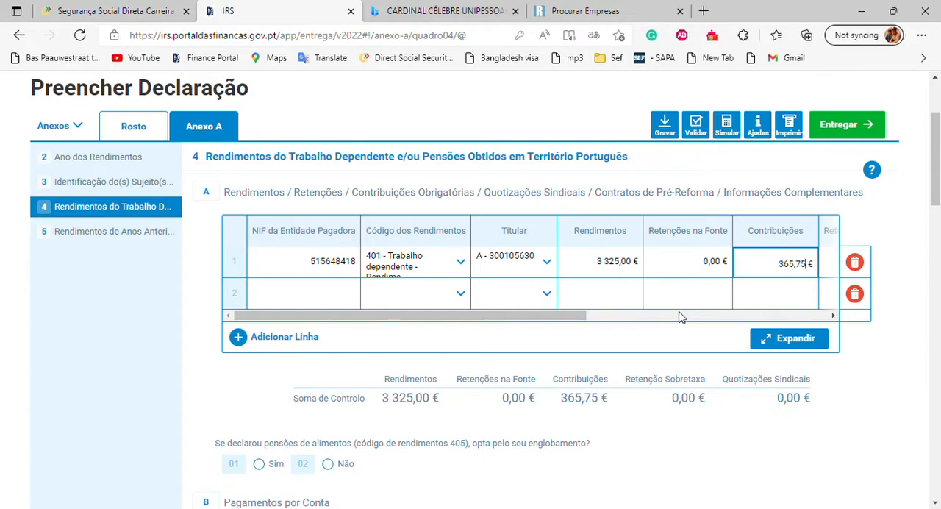
Step: Search Bing for CARDINAL CÉLEBRE UNIPESSOAL LDA, open its Rigorbiz company page, and close the old Procurar Empresas page
{"action": "left_click", "coordinate": [337, 291]}
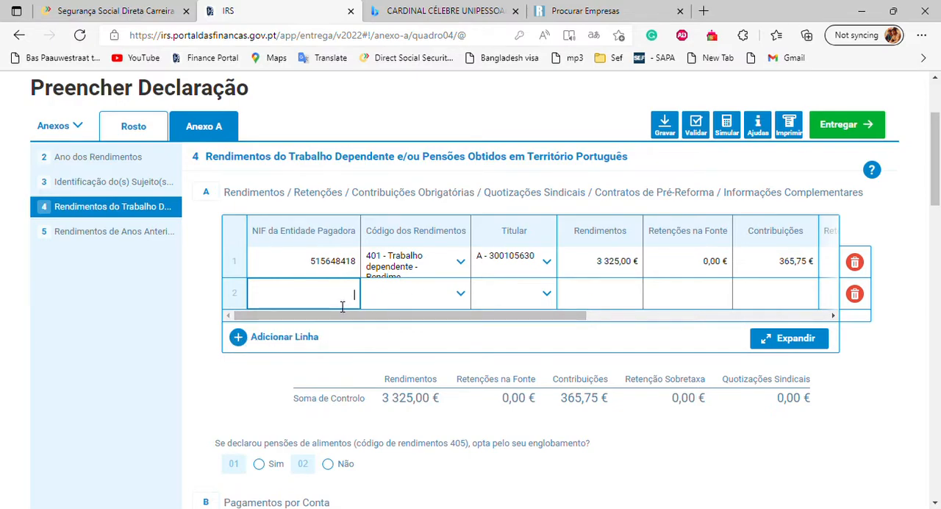
{"action": "left_click", "coordinate": [436, 10]}
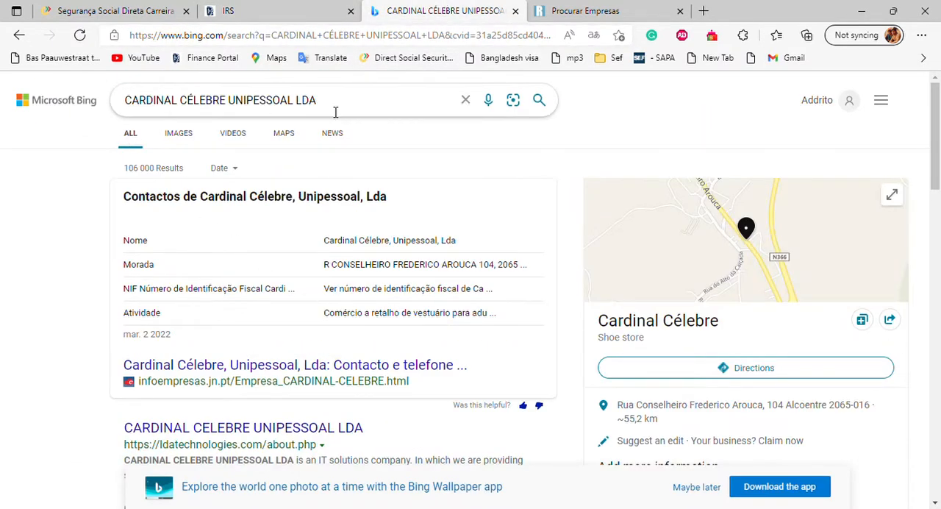
{"action": "left_click_drag", "start_coordinate": [343, 109], "coordinate": [126, 108]}
{"action": "key", "text": "Return"}
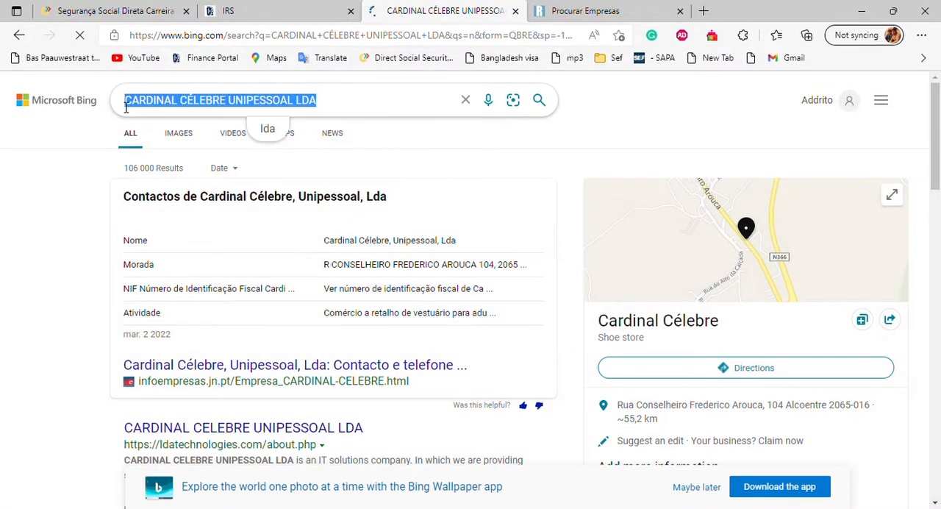
{"action": "scroll", "coordinate": [219, 360], "scroll_direction": "down", "scroll_amount": 2}
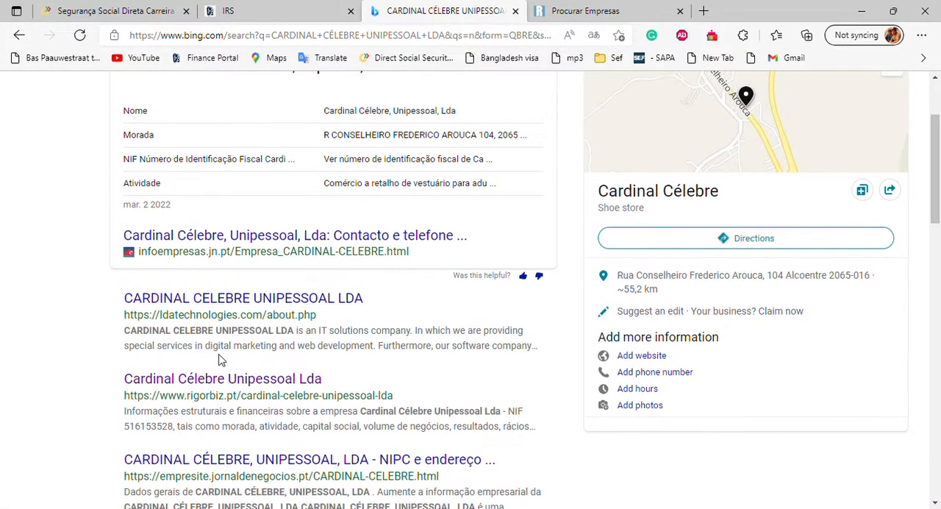
{"action": "left_click", "coordinate": [219, 377]}
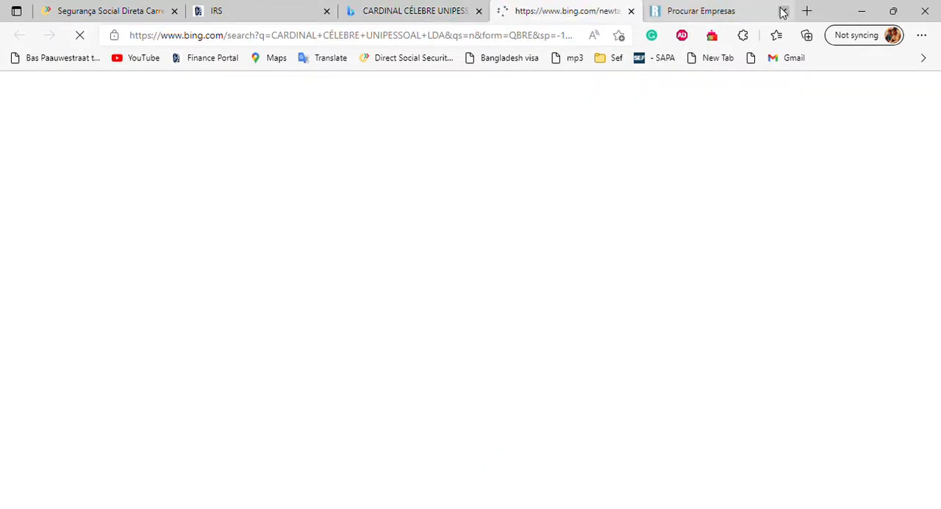
{"action": "left_click", "coordinate": [783, 11]}
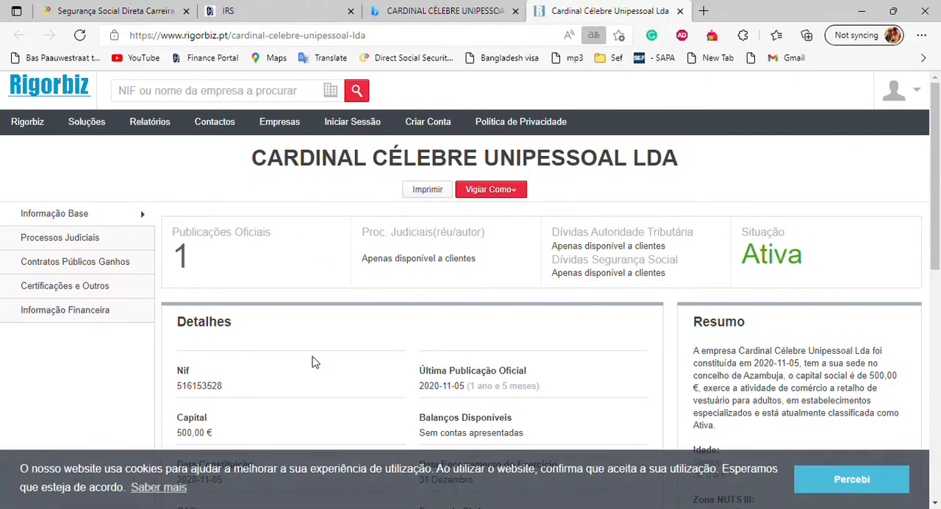
Step: Copy the company's NIF from the Rigorbiz details and enter it as the paying entity in the income table's second row
{"action": "scroll", "coordinate": [311, 359], "scroll_direction": "down", "scroll_amount": 2}
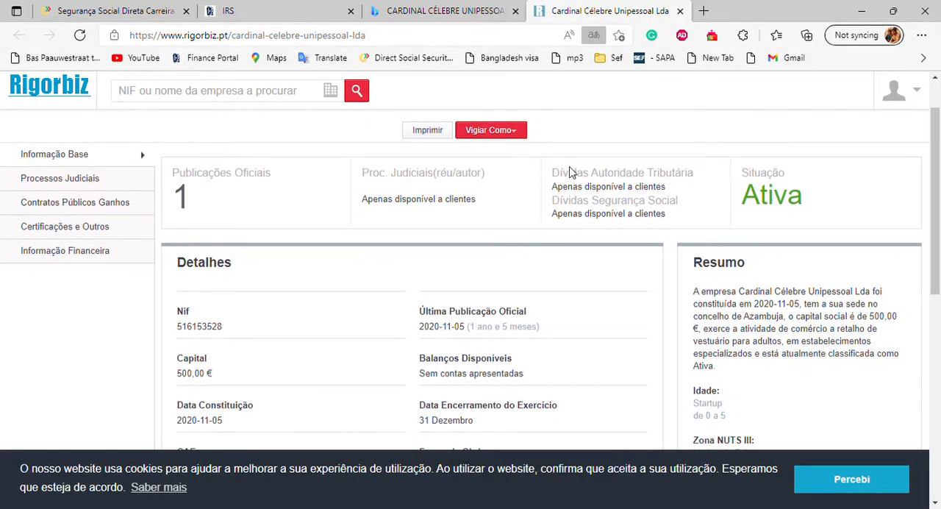
{"action": "left_click", "coordinate": [594, 54]}
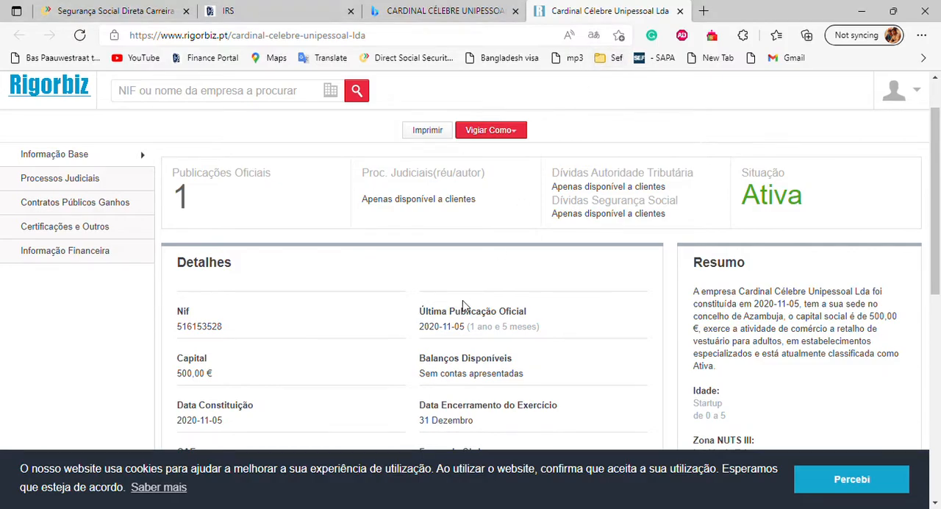
{"action": "scroll", "coordinate": [462, 302], "scroll_direction": "up", "scroll_amount": 2}
{"action": "scroll", "coordinate": [557, 205], "scroll_direction": "down", "scroll_amount": 3}
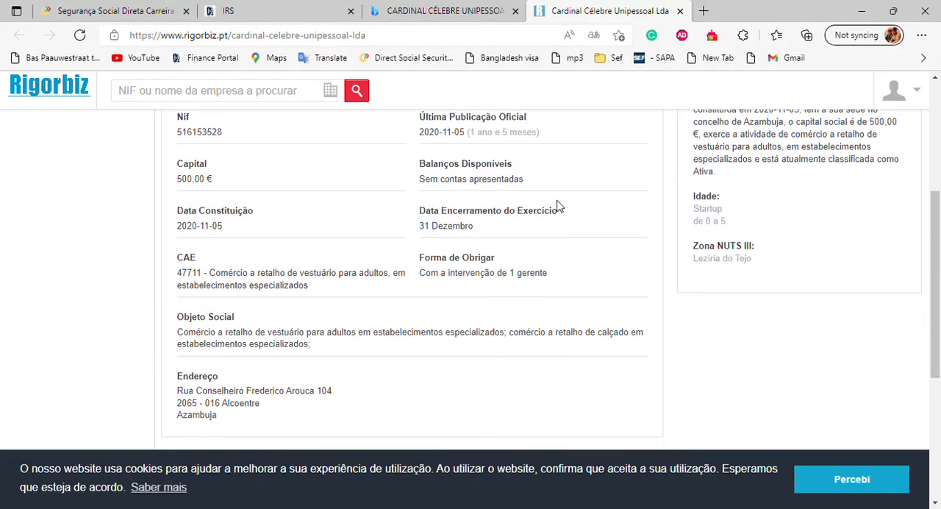
{"action": "left_click_drag", "start_coordinate": [222, 138], "coordinate": [184, 141]}
{"action": "key", "text": "ctrl+c"}
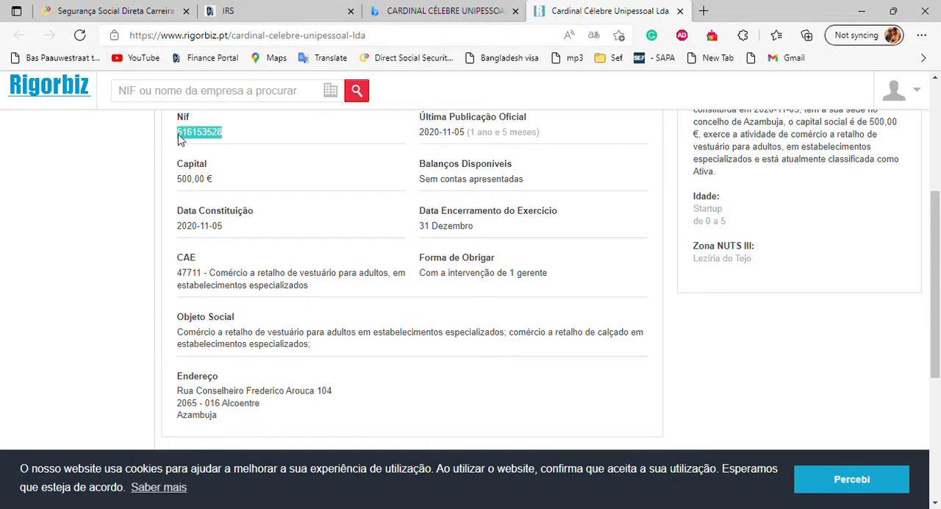
{"action": "left_click", "coordinate": [258, 9]}
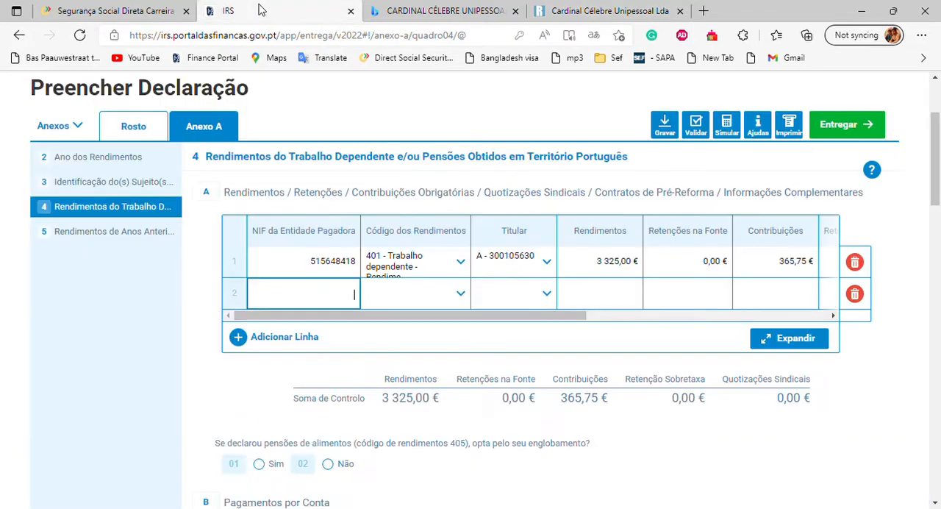
{"action": "key", "text": "ctrl+v"}
Step: In the second row, set the income code to 401 - Trabalho dependente and the Titular to taxpayer A
{"action": "left_click", "coordinate": [429, 300]}
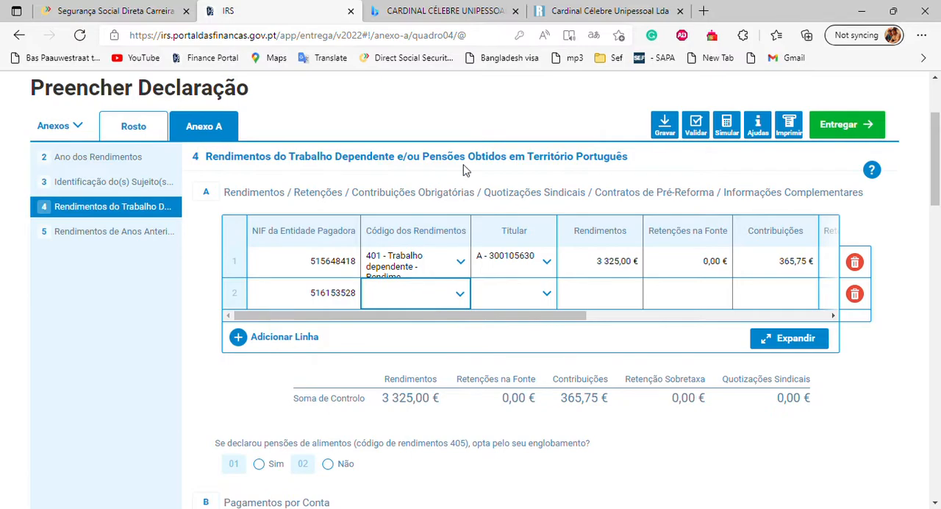
{"action": "left_click", "coordinate": [435, 82]}
{"action": "left_click", "coordinate": [546, 294]}
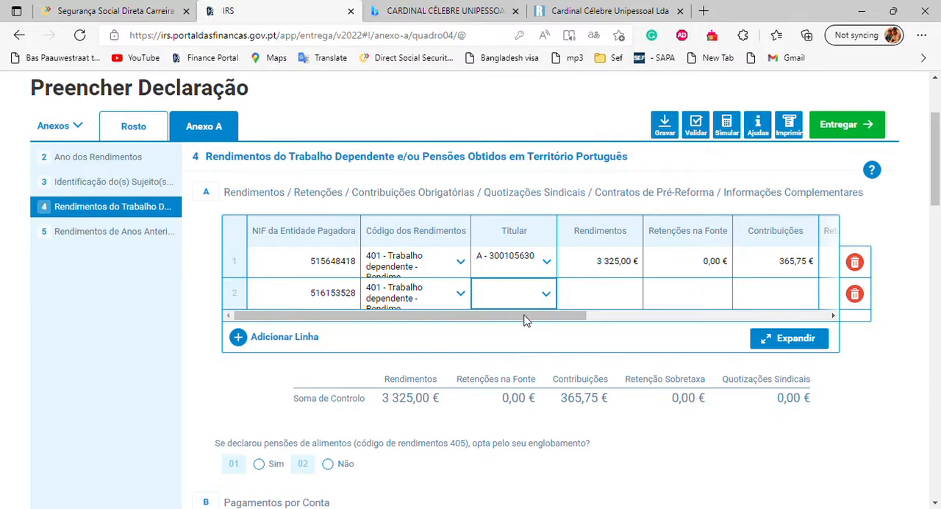
{"action": "left_click", "coordinate": [499, 330]}
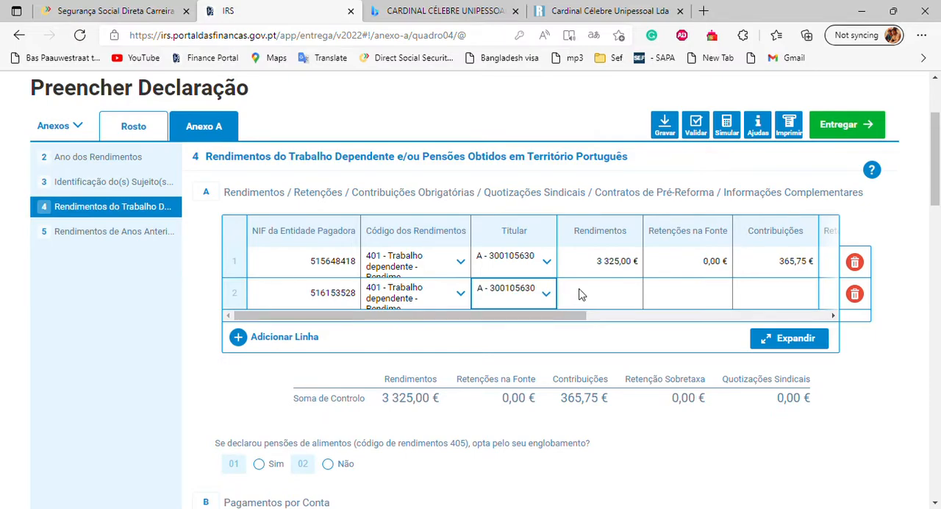
Step: Check the July and August 2021 salary records in Segurança Social Direta to see which company paid each month
{"action": "left_click", "coordinate": [149, 9]}
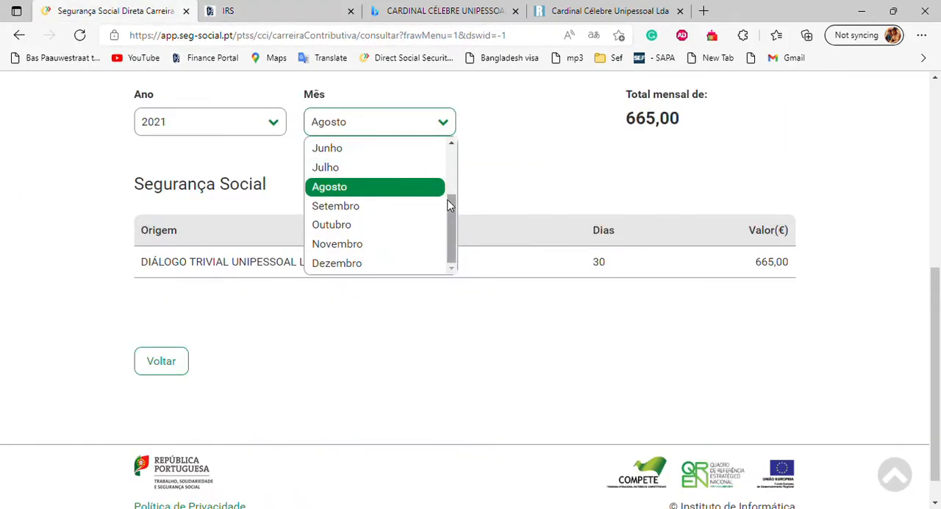
{"action": "left_click_drag", "start_coordinate": [450, 208], "coordinate": [457, 156]}
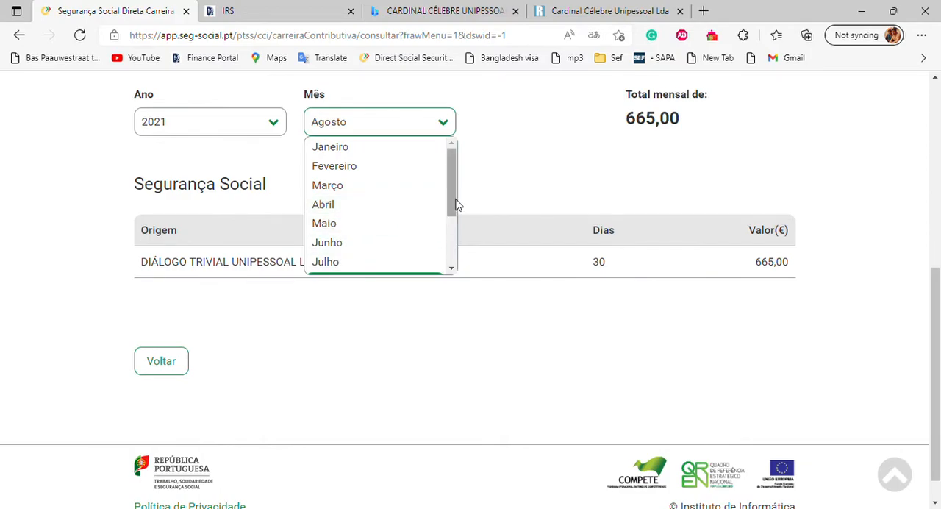
{"action": "left_click_drag", "start_coordinate": [455, 192], "coordinate": [453, 200]}
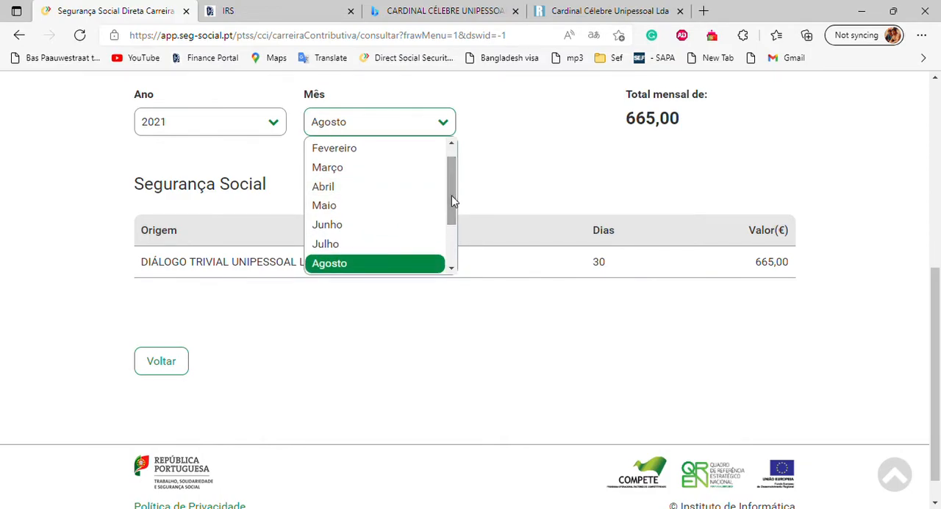
{"action": "left_click", "coordinate": [336, 247]}
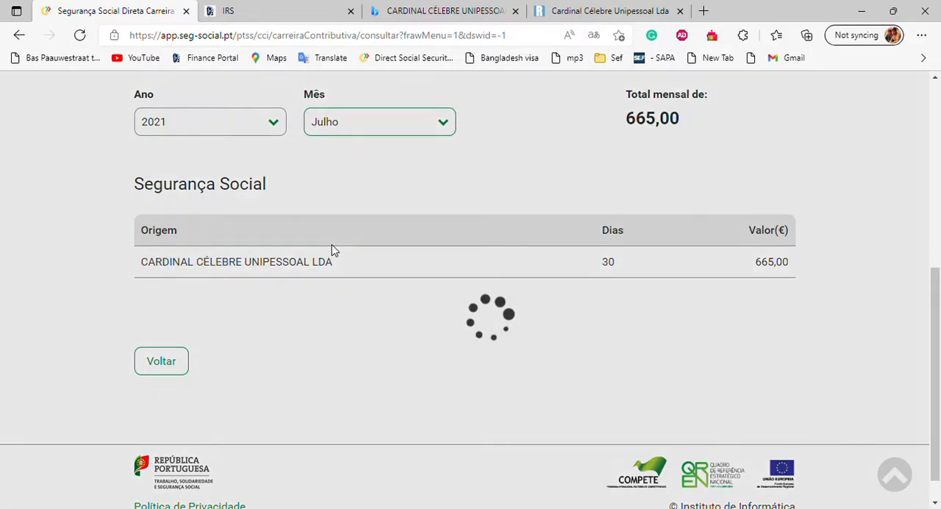
{"action": "left_click", "coordinate": [446, 125]}
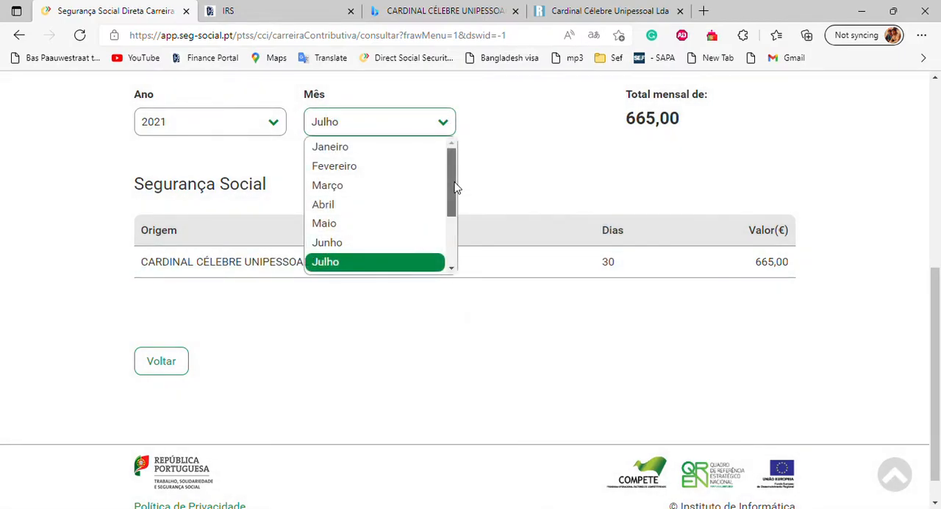
{"action": "left_click_drag", "start_coordinate": [455, 188], "coordinate": [456, 195]}
{"action": "left_click", "coordinate": [369, 261]}
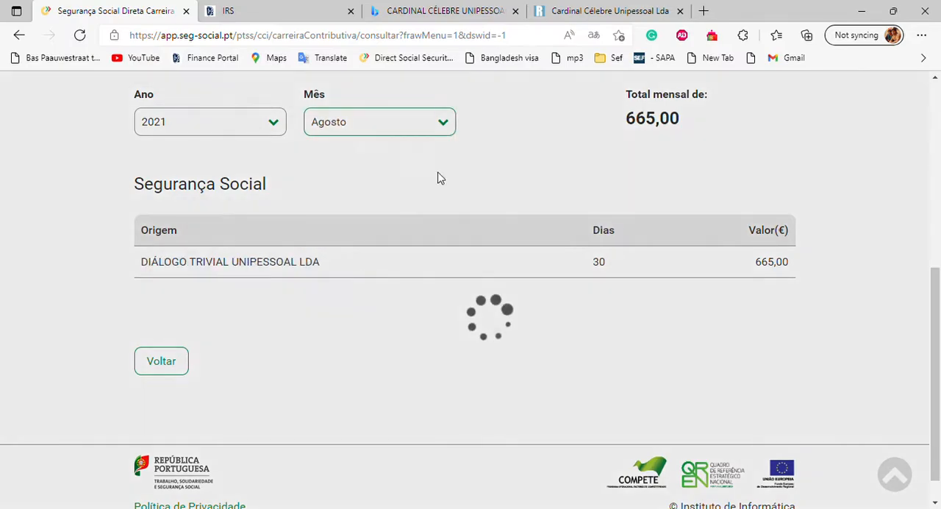
{"action": "left_click", "coordinate": [445, 131]}
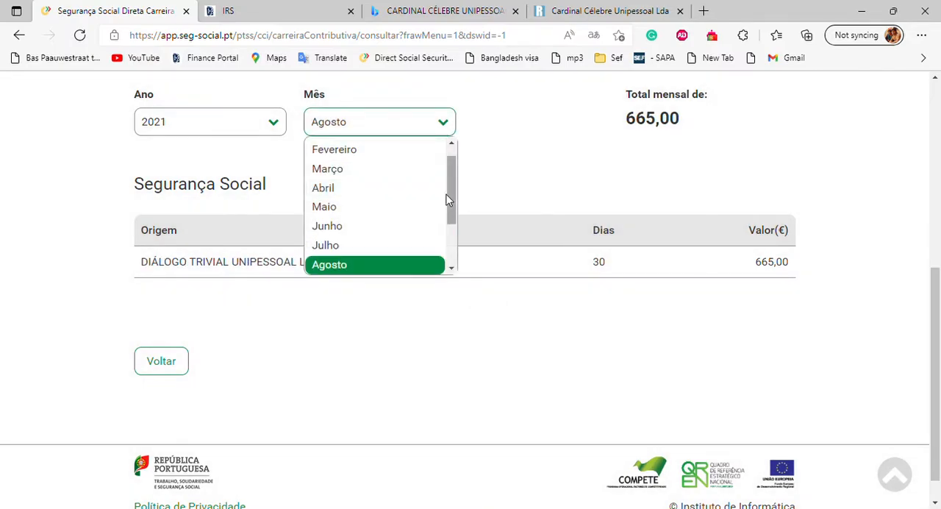
{"action": "left_click", "coordinate": [359, 248]}
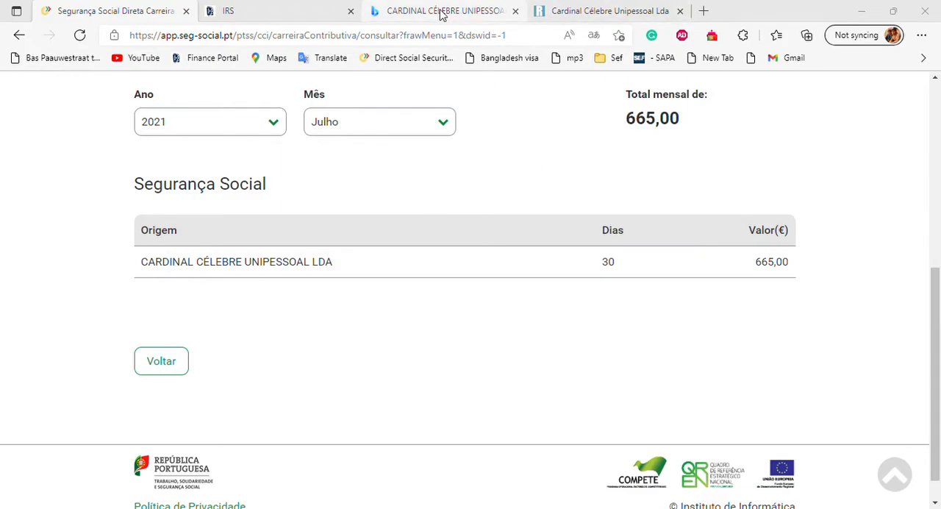
Step: Back in the IRS income table, set the second row's Rendimentos to 4 655,00 € and Contribuições to 512,05 €
{"action": "left_click", "coordinate": [285, 15]}
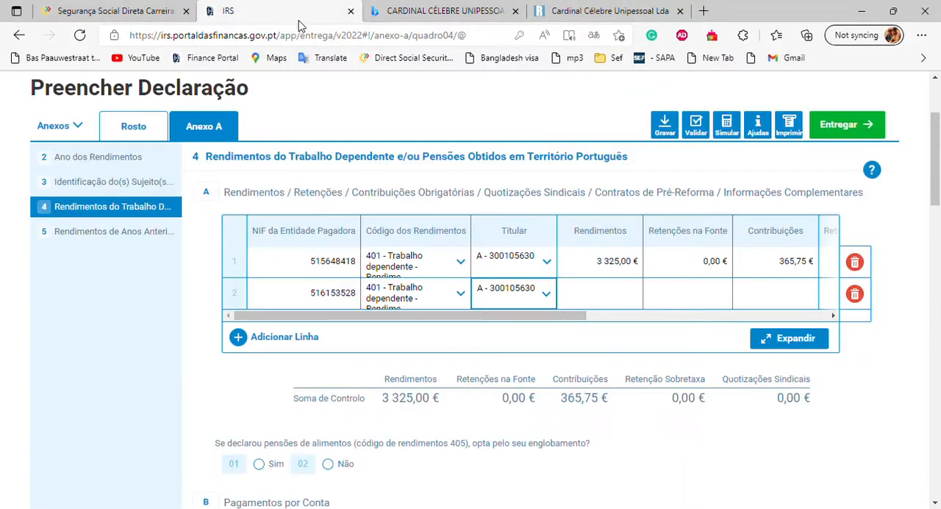
{"action": "left_click", "coordinate": [625, 297]}
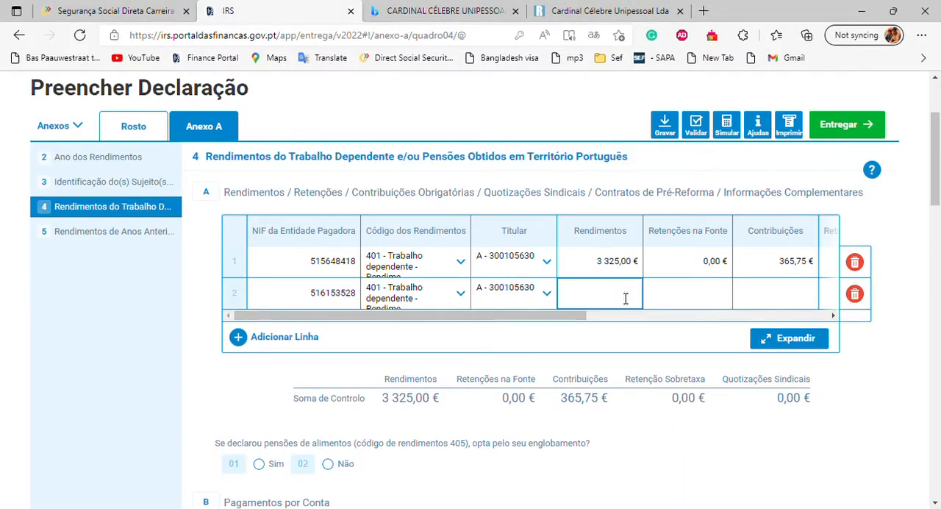
{"action": "type", "text": "46,55"}
{"action": "type", "text": "00"}
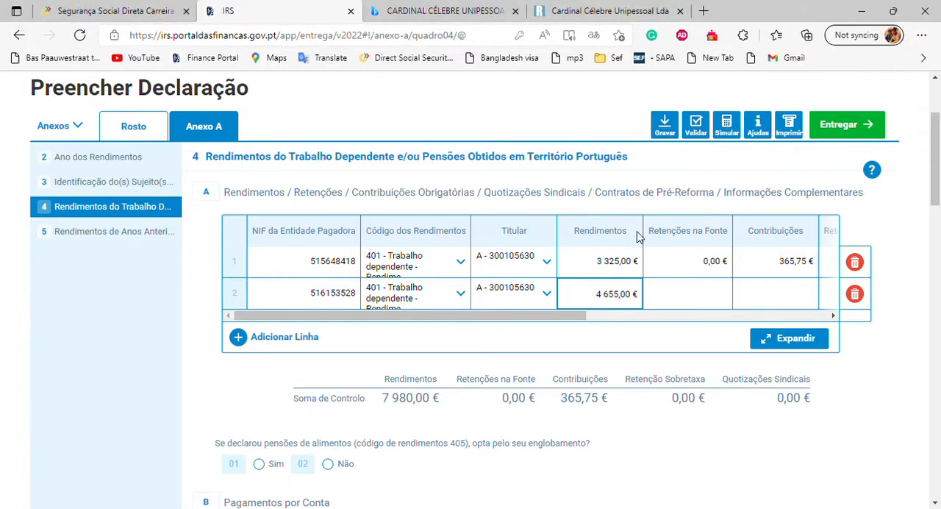
{"action": "left_click", "coordinate": [761, 297]}
{"action": "type", "text": "512,05 €"}
{"action": "left_click", "coordinate": [877, 398]}
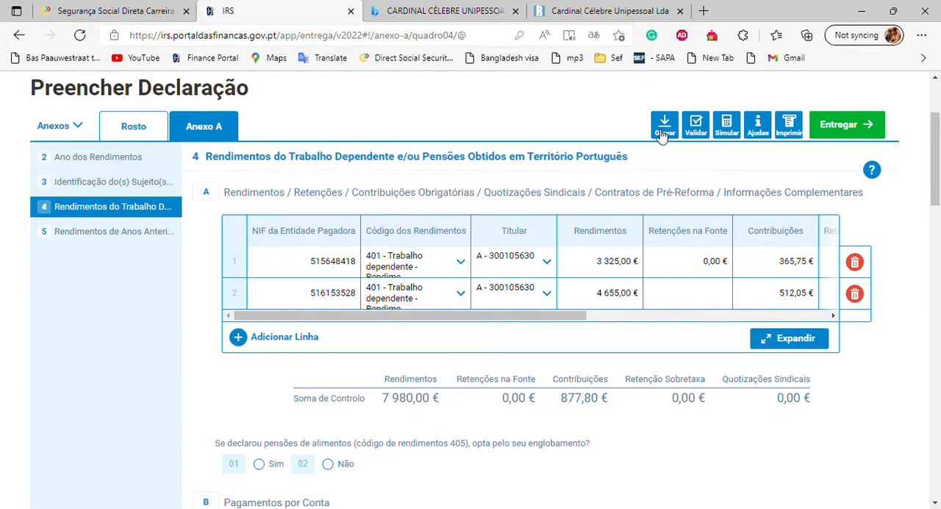
Step: Validate the declaration for errors and run the tax simulation
{"action": "scroll", "coordinate": [702, 206], "scroll_direction": "up", "scroll_amount": 1}
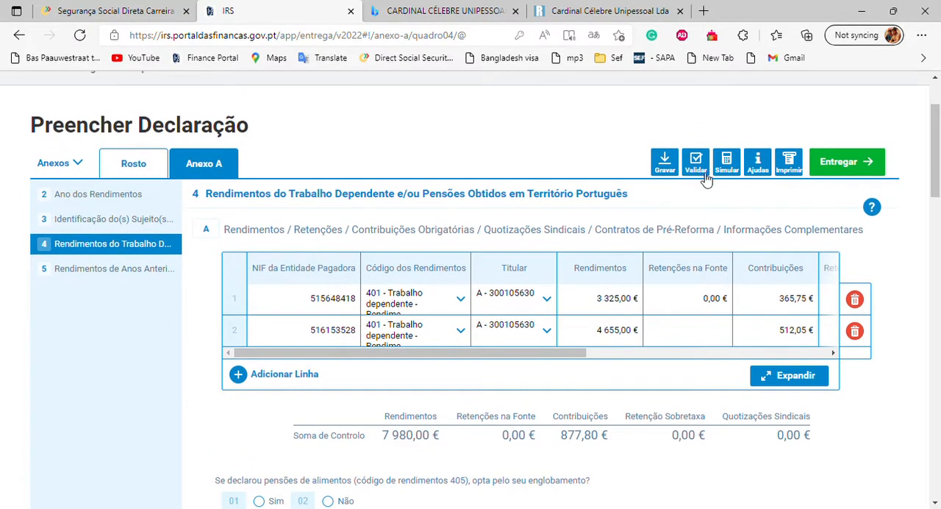
{"action": "left_click", "coordinate": [696, 165]}
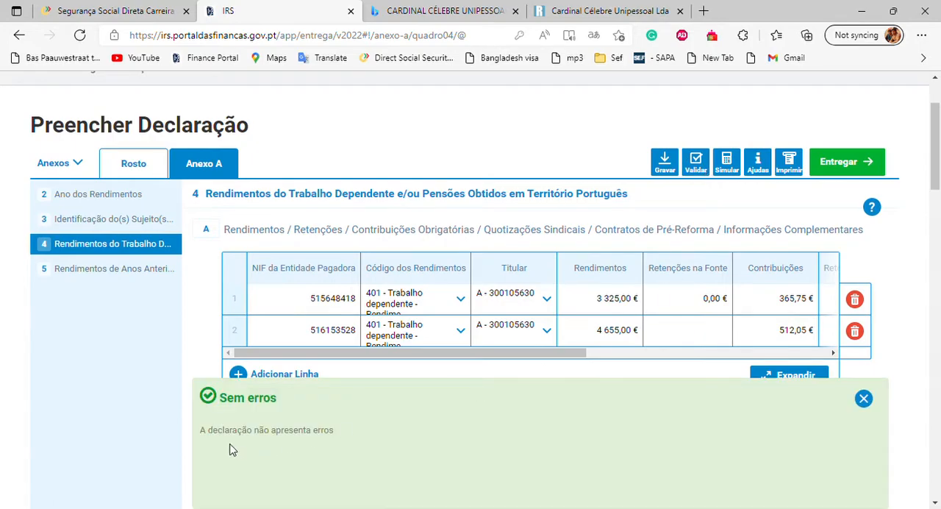
{"action": "left_click", "coordinate": [733, 169]}
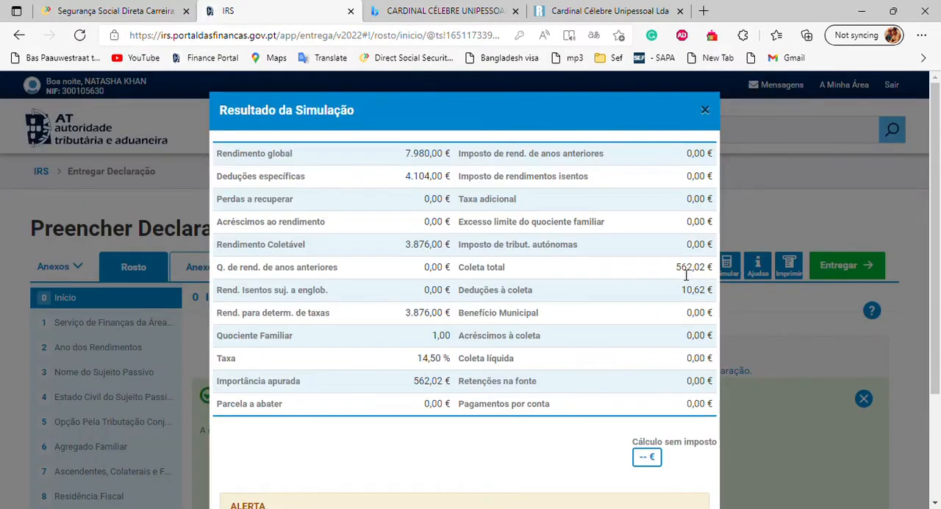
Step: Review the amounts and alert in the simulation result, and close it along with the validation message
{"action": "scroll", "coordinate": [676, 267], "scroll_direction": "down", "scroll_amount": 1}
{"action": "scroll", "coordinate": [676, 269], "scroll_direction": "down", "scroll_amount": 1}
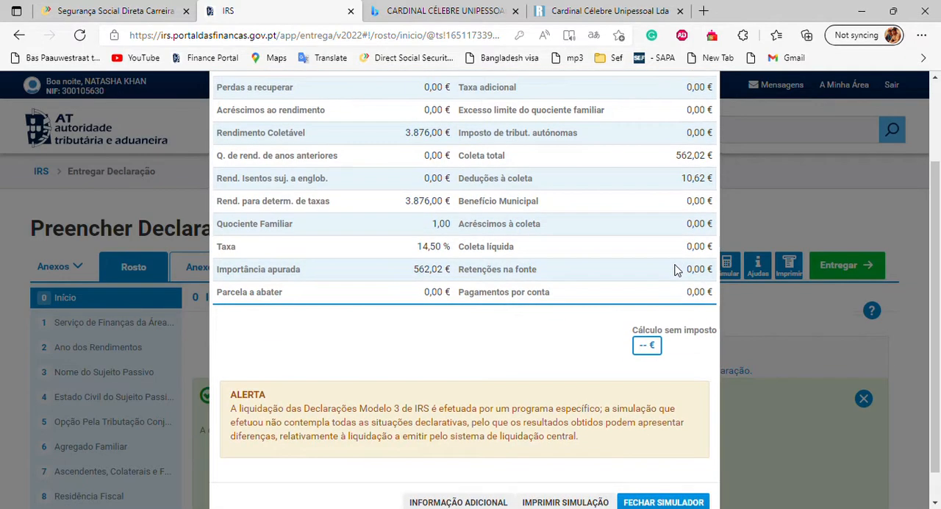
{"action": "scroll", "coordinate": [676, 269], "scroll_direction": "up", "scroll_amount": 2}
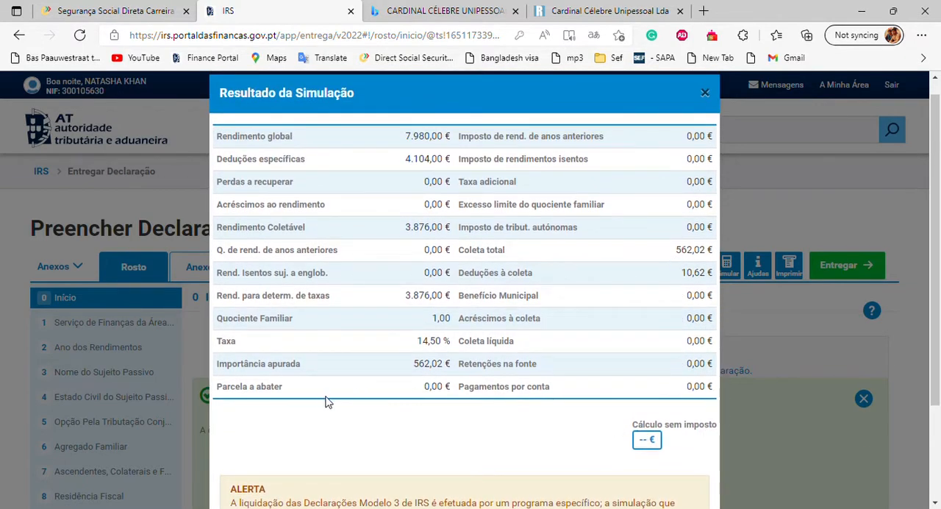
{"action": "left_click", "coordinate": [706, 93]}
{"action": "scroll", "coordinate": [731, 212], "scroll_direction": "down", "scroll_amount": 2}
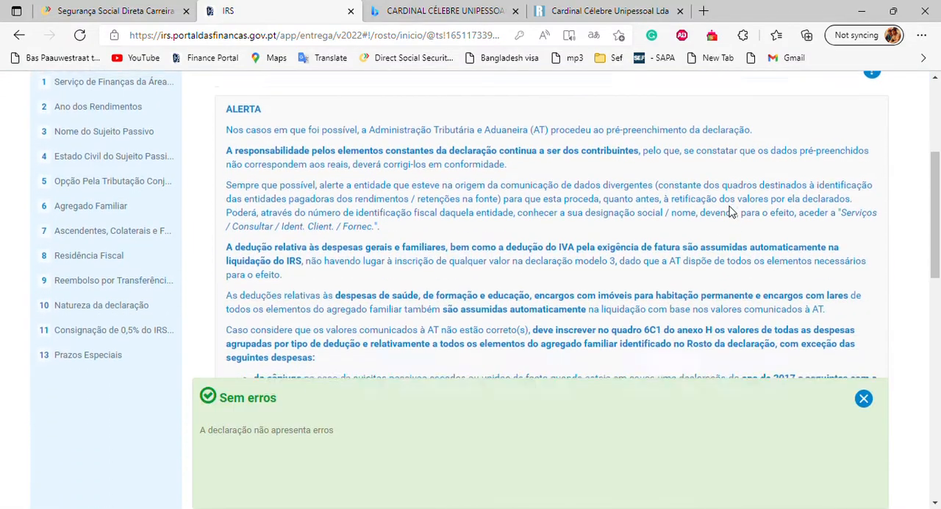
{"action": "left_click", "coordinate": [862, 399]}
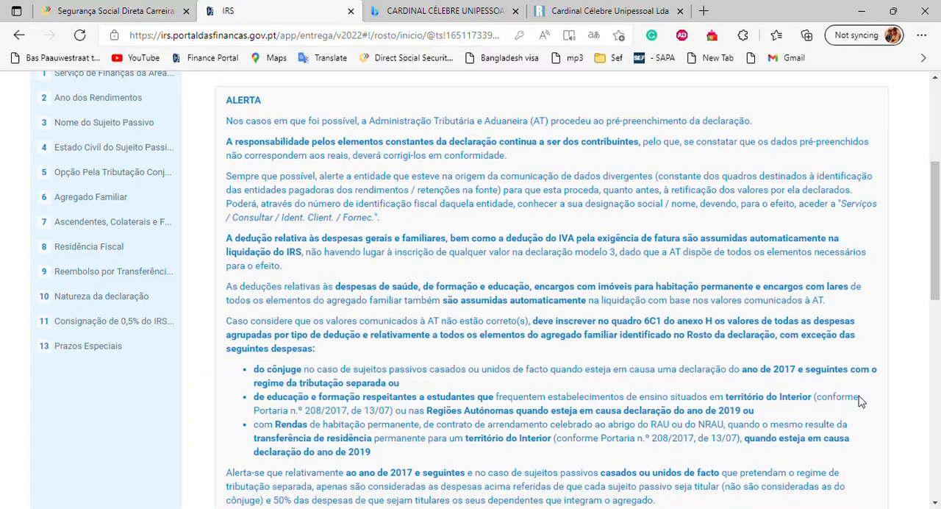
Step: Examine the employment income in section 4 of Anexo A and the prior-year income tables in section 5
{"action": "scroll", "coordinate": [862, 401], "scroll_direction": "up", "scroll_amount": 3}
{"action": "scroll", "coordinate": [862, 401], "scroll_direction": "down", "scroll_amount": 1}
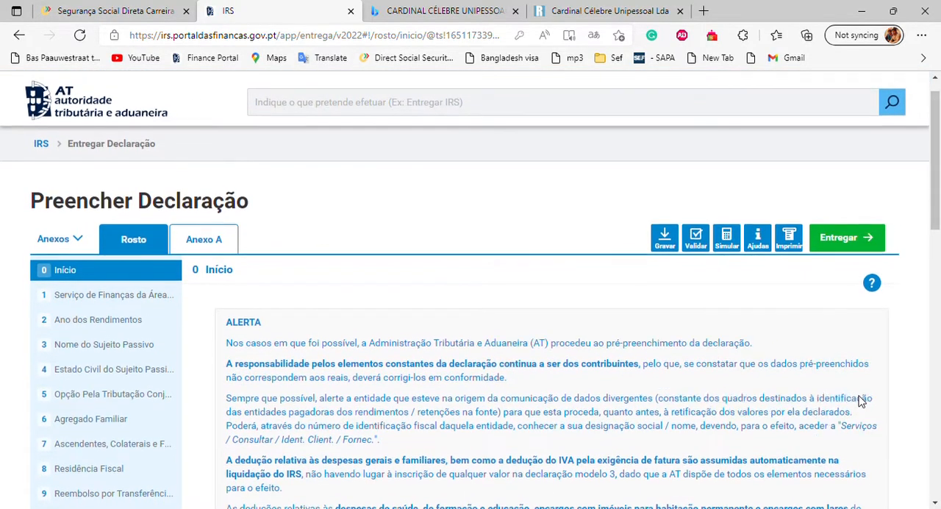
{"action": "scroll", "coordinate": [862, 401], "scroll_direction": "up", "scroll_amount": 1}
{"action": "scroll", "coordinate": [866, 402], "scroll_direction": "down", "scroll_amount": 2}
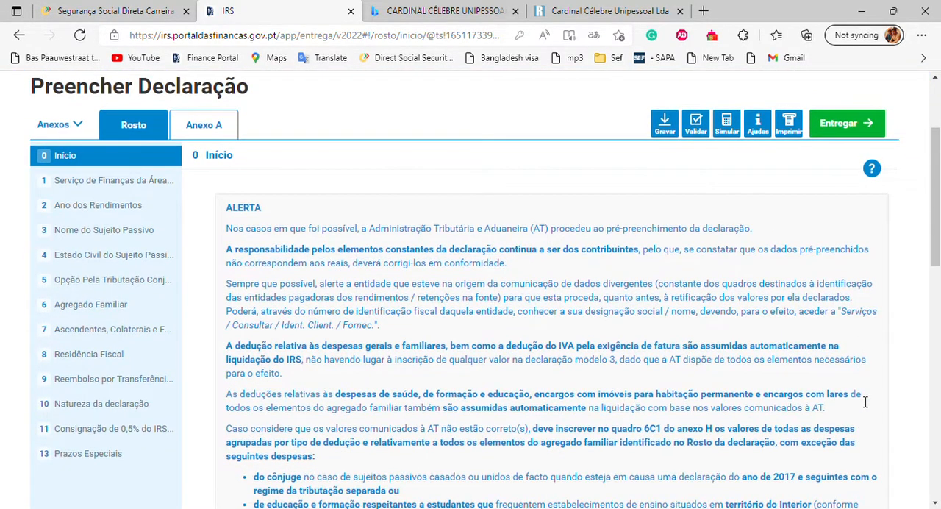
{"action": "left_click", "coordinate": [203, 133]}
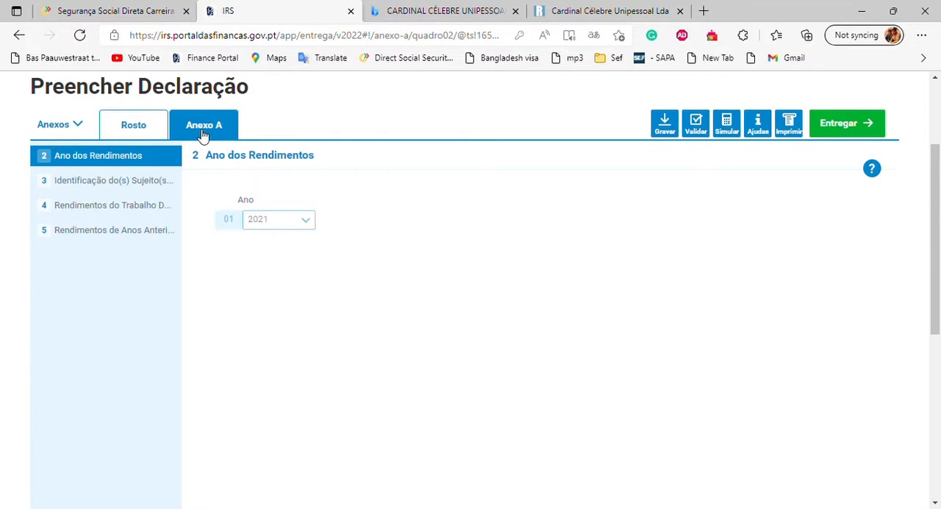
{"action": "left_click", "coordinate": [93, 215]}
{"action": "scroll", "coordinate": [397, 350], "scroll_direction": "down", "scroll_amount": 1}
{"action": "scroll", "coordinate": [397, 350], "scroll_direction": "down", "scroll_amount": 4}
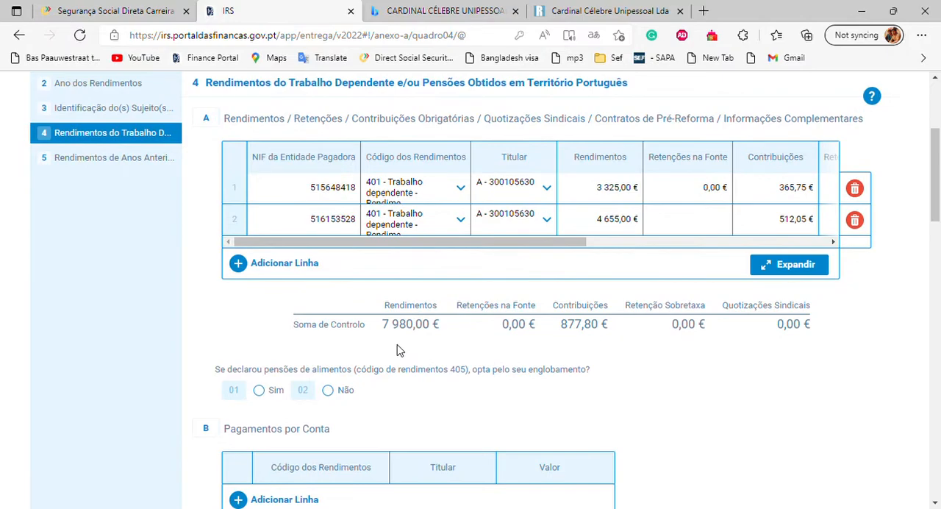
{"action": "scroll", "coordinate": [398, 350], "scroll_direction": "up", "scroll_amount": 6}
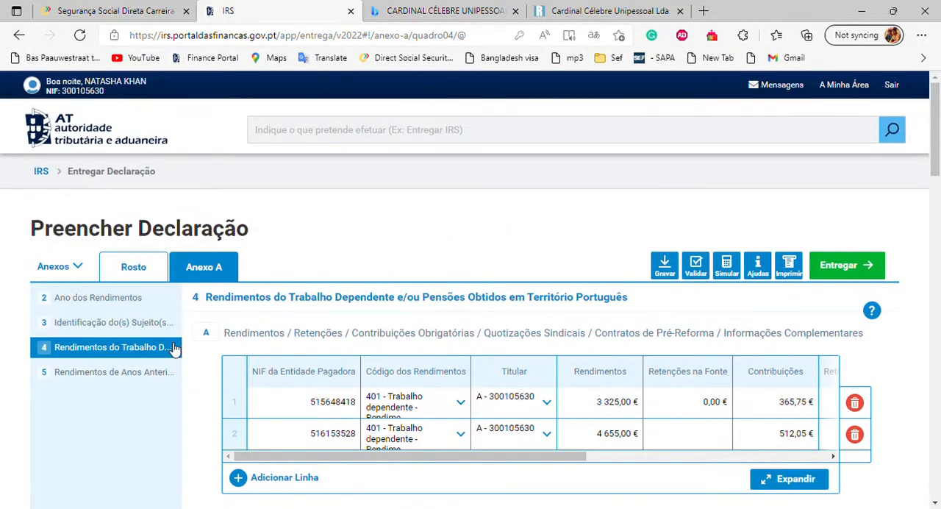
{"action": "left_click", "coordinate": [143, 374]}
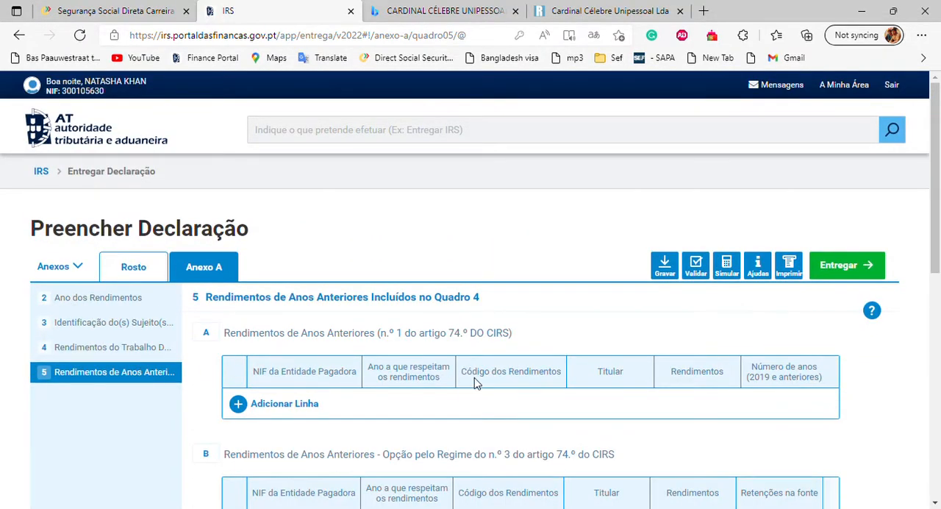
{"action": "scroll", "coordinate": [475, 382], "scroll_direction": "down", "scroll_amount": 4}
{"action": "scroll", "coordinate": [474, 383], "scroll_direction": "up", "scroll_amount": 3}
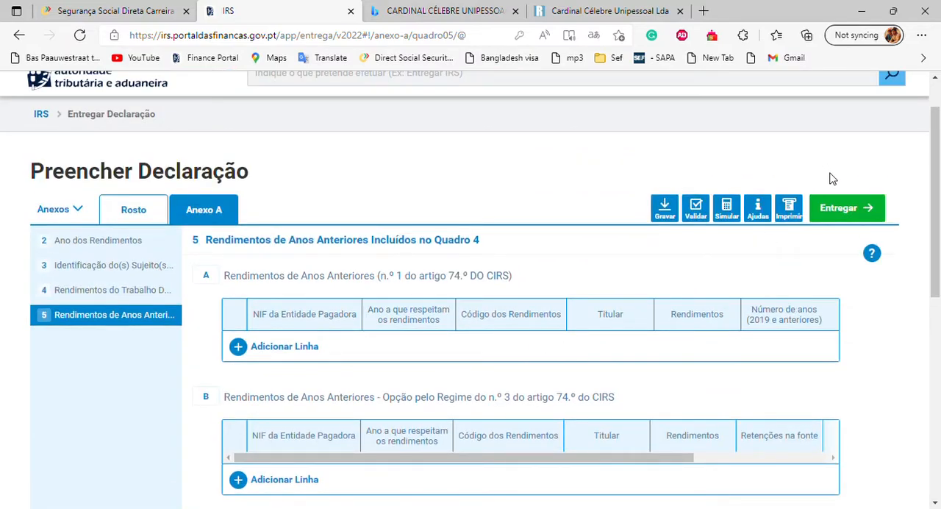
Step: Submit the 2021 declaration and authenticate Sujeito Passivo A with the filled-in NIF and access password, showing the password to check it
{"action": "left_click", "coordinate": [840, 210]}
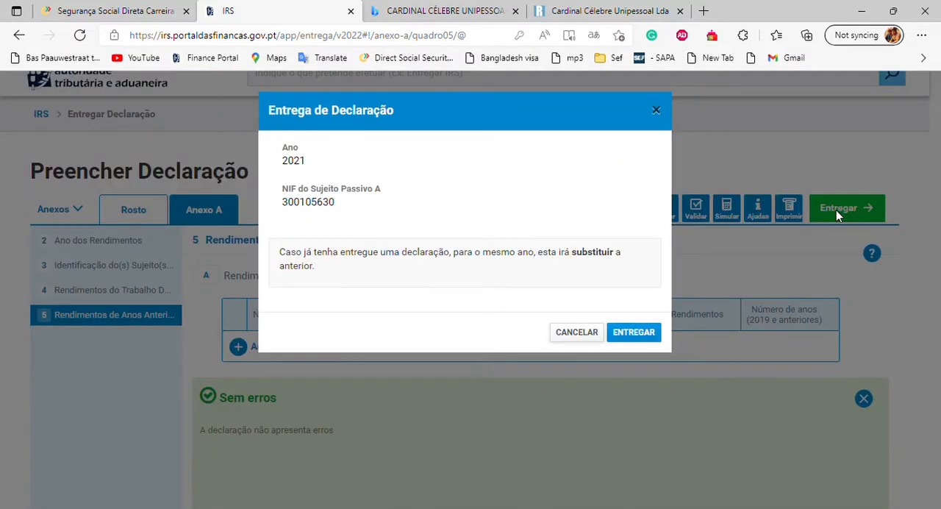
{"action": "left_click", "coordinate": [634, 334]}
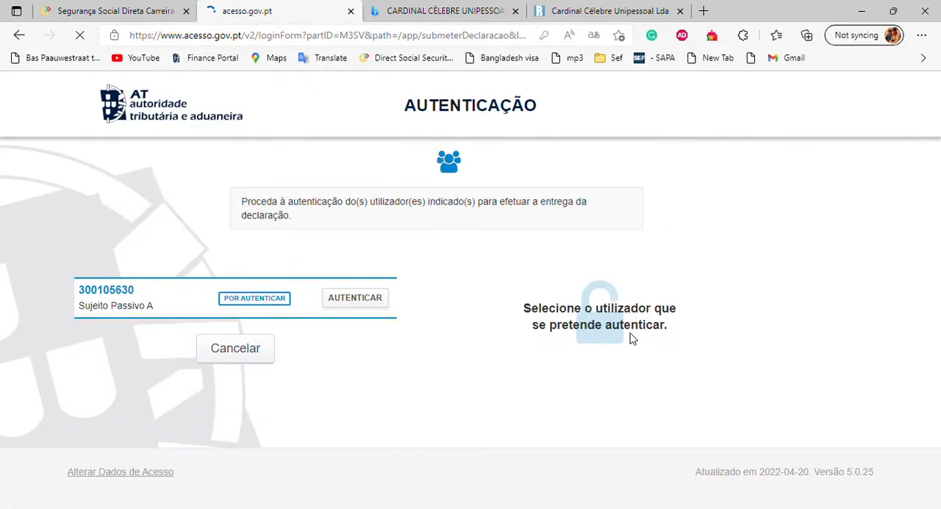
{"action": "left_click", "coordinate": [374, 304]}
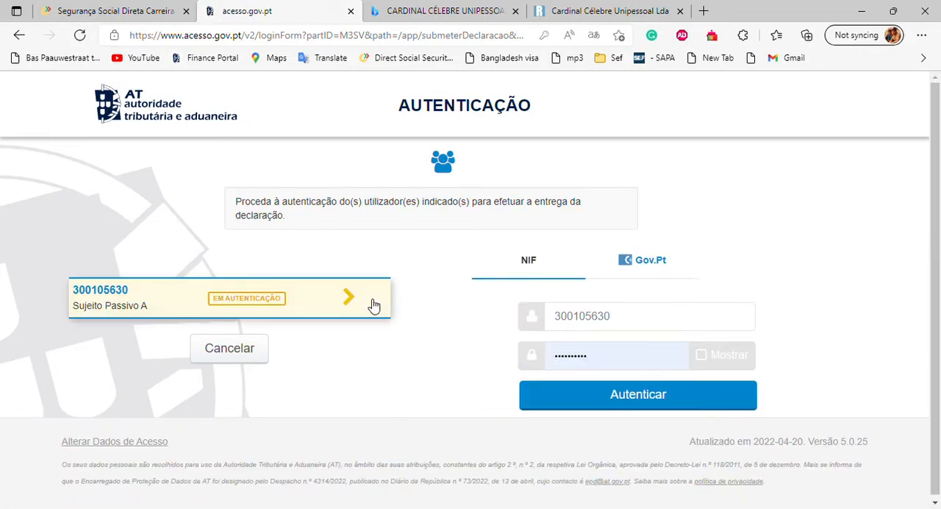
{"action": "left_click", "coordinate": [702, 356]}
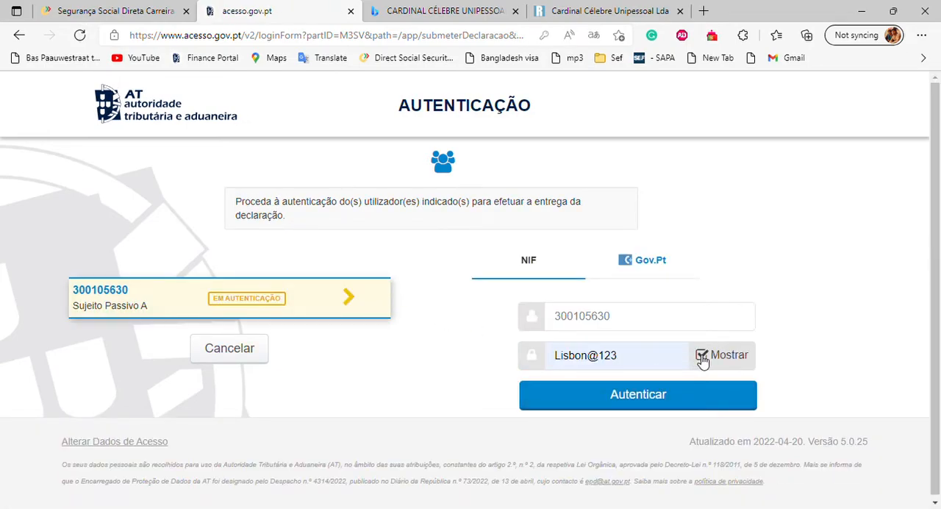
{"action": "left_click", "coordinate": [624, 403]}
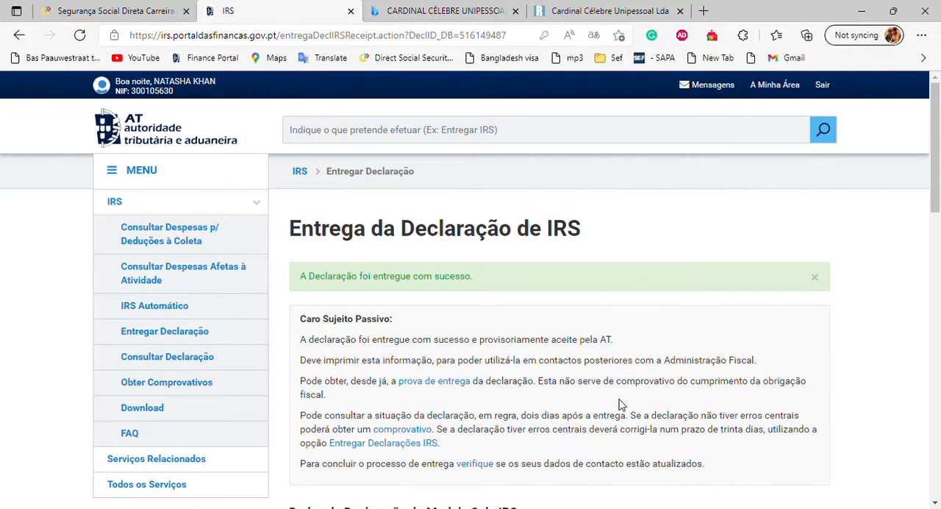
Step: Review the delivery notice and the Modelo 3 declaration data on the submission receipt page
{"action": "scroll", "coordinate": [620, 403], "scroll_direction": "down", "scroll_amount": 3}
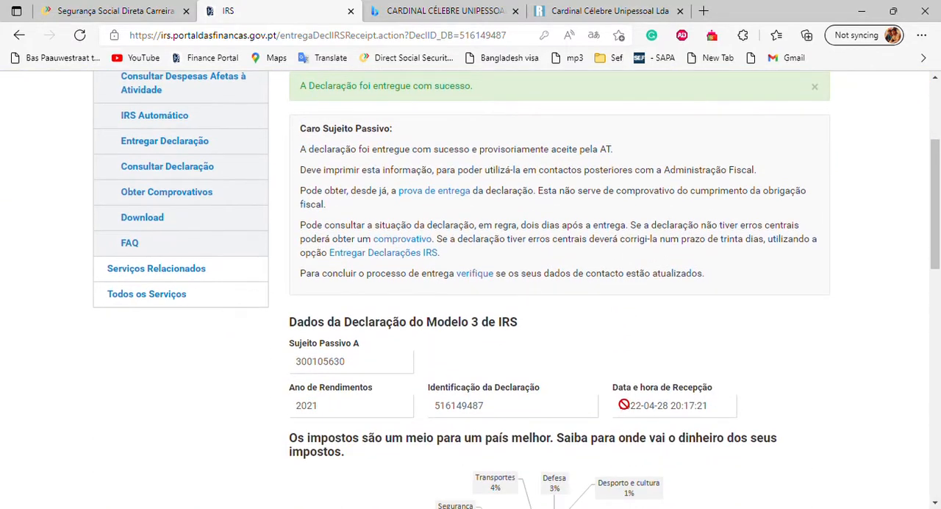
{"action": "scroll", "coordinate": [624, 404], "scroll_direction": "down", "scroll_amount": 1}
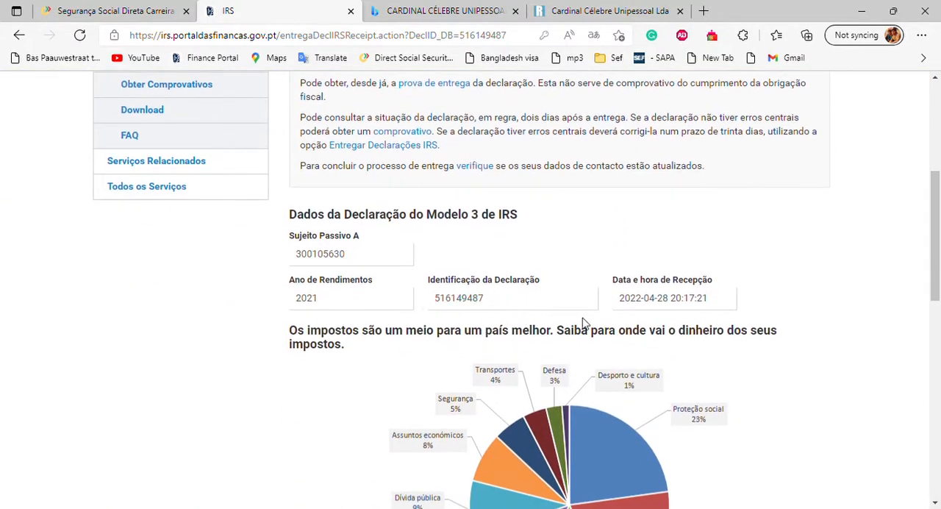
{"action": "scroll", "coordinate": [395, 295], "scroll_direction": "up", "scroll_amount": 1}
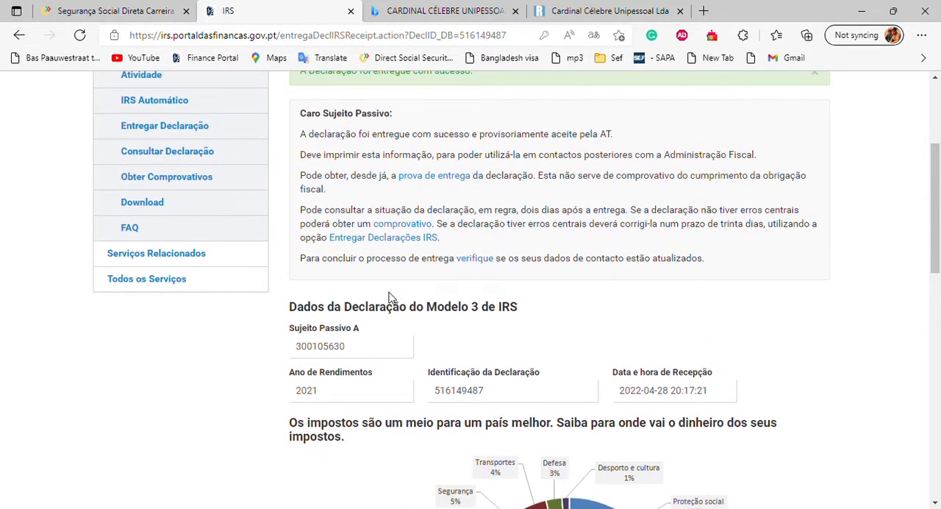
{"action": "scroll", "coordinate": [389, 298], "scroll_direction": "up", "scroll_amount": 2}
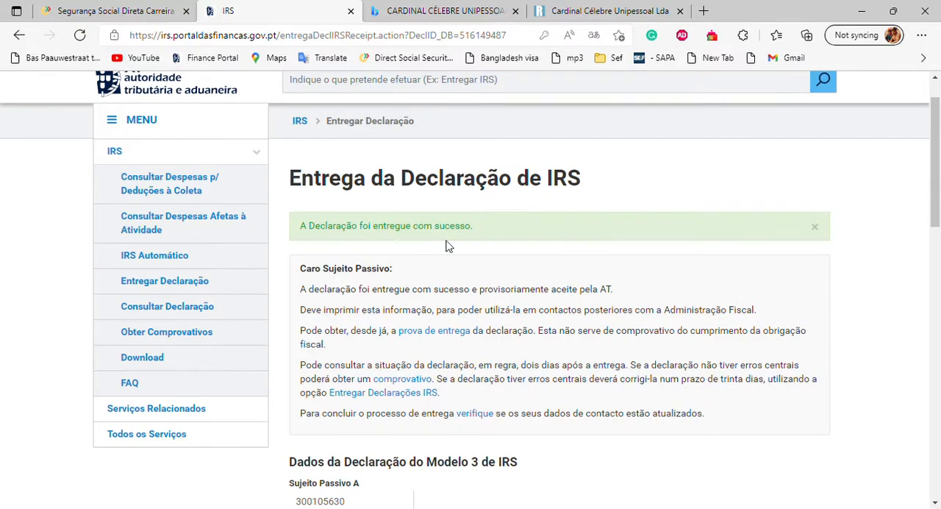
Step: Go to the list of IRS comprovativos and open the proof of delivery for the 2021 declaration
{"action": "scroll", "coordinate": [609, 301], "scroll_direction": "down", "scroll_amount": 1}
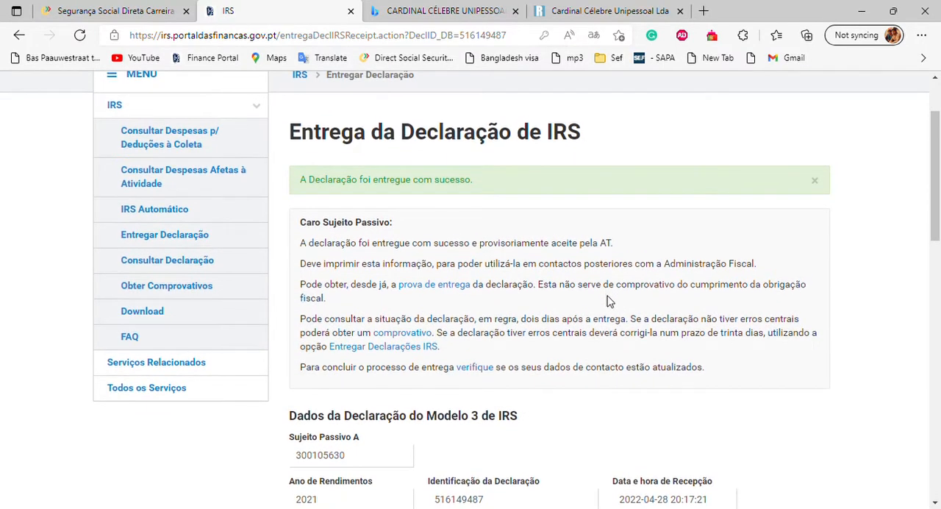
{"action": "scroll", "coordinate": [608, 301], "scroll_direction": "down", "scroll_amount": 1}
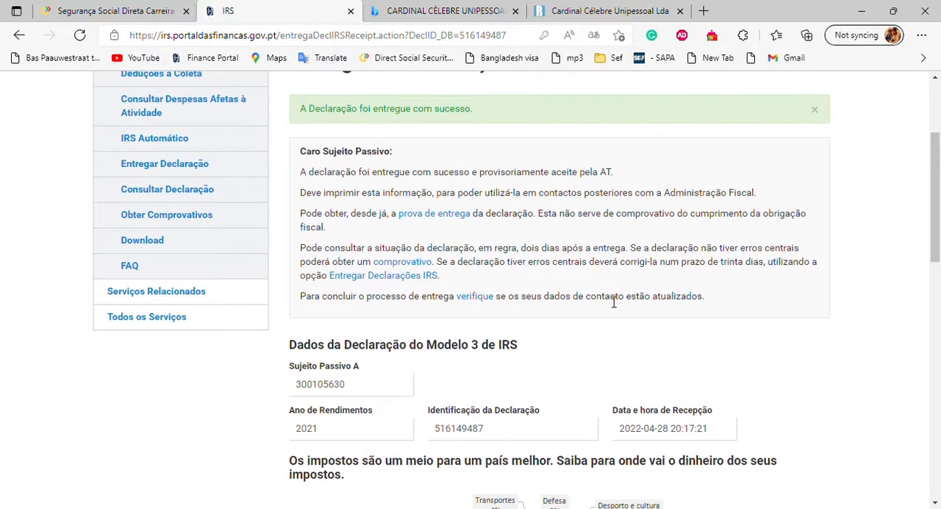
{"action": "scroll", "coordinate": [614, 301], "scroll_direction": "up", "scroll_amount": 1}
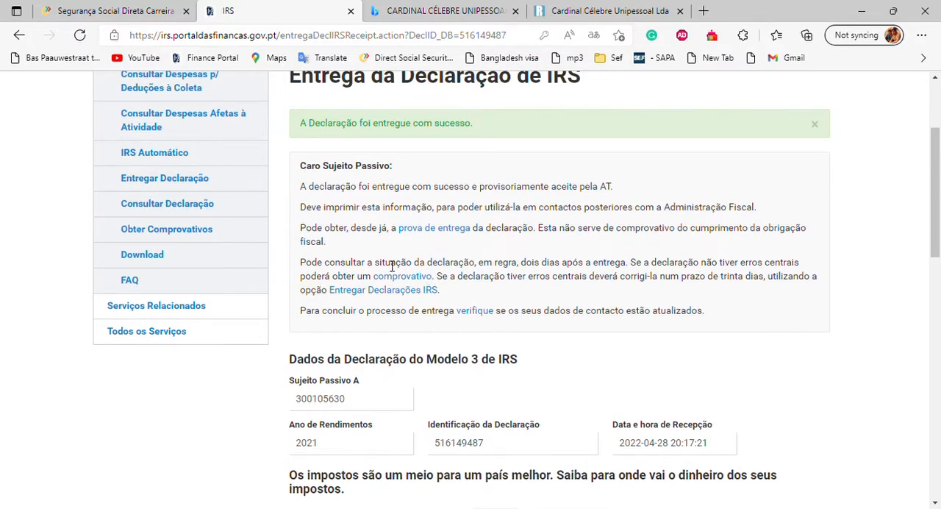
{"action": "scroll", "coordinate": [391, 267], "scroll_direction": "up", "scroll_amount": 1}
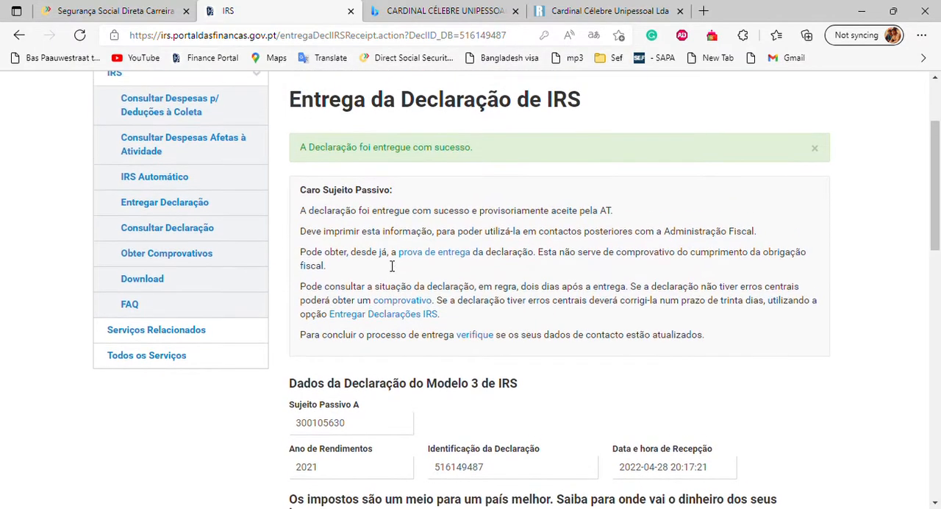
{"action": "left_click", "coordinate": [229, 256]}
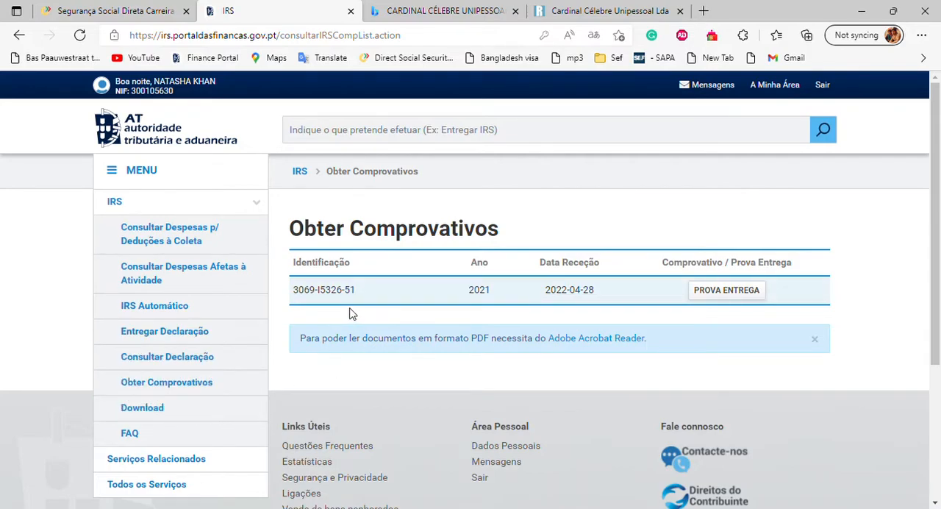
{"action": "left_click", "coordinate": [750, 291]}
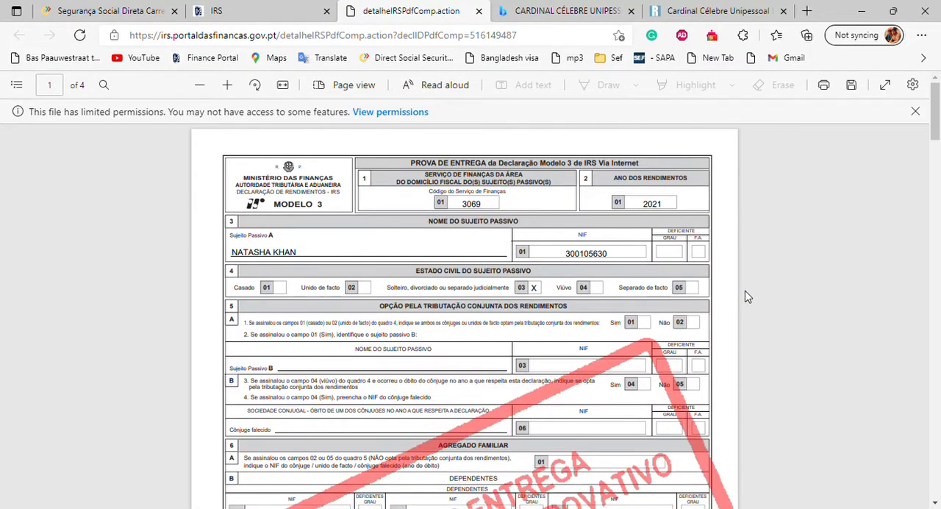
Step: Look through the four-page proof of delivery, including the annex list and the employment income in section 4 of Anexo A
{"action": "scroll", "coordinate": [684, 287], "scroll_direction": "down", "scroll_amount": 5}
{"action": "scroll", "coordinate": [683, 287], "scroll_direction": "up", "scroll_amount": 2}
{"action": "scroll", "coordinate": [683, 287], "scroll_direction": "up", "scroll_amount": 1}
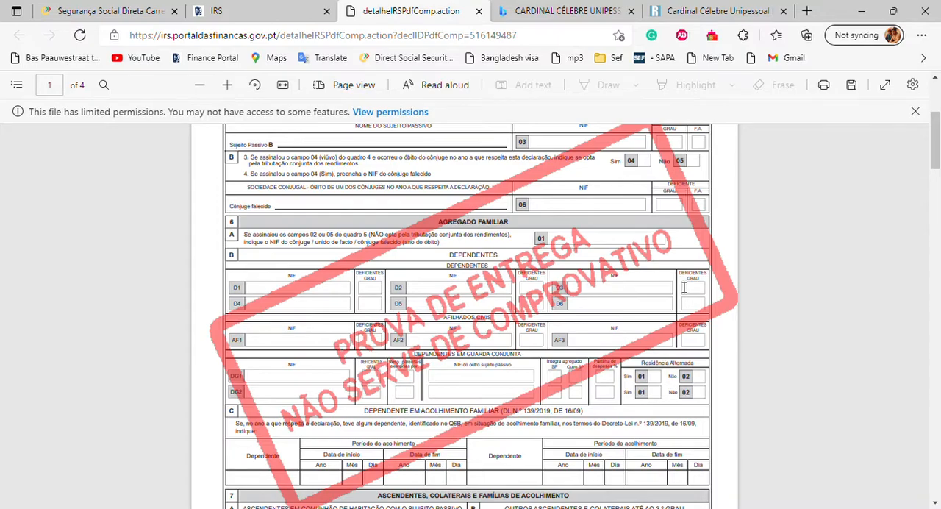
{"action": "scroll", "coordinate": [659, 276], "scroll_direction": "down", "scroll_amount": 15}
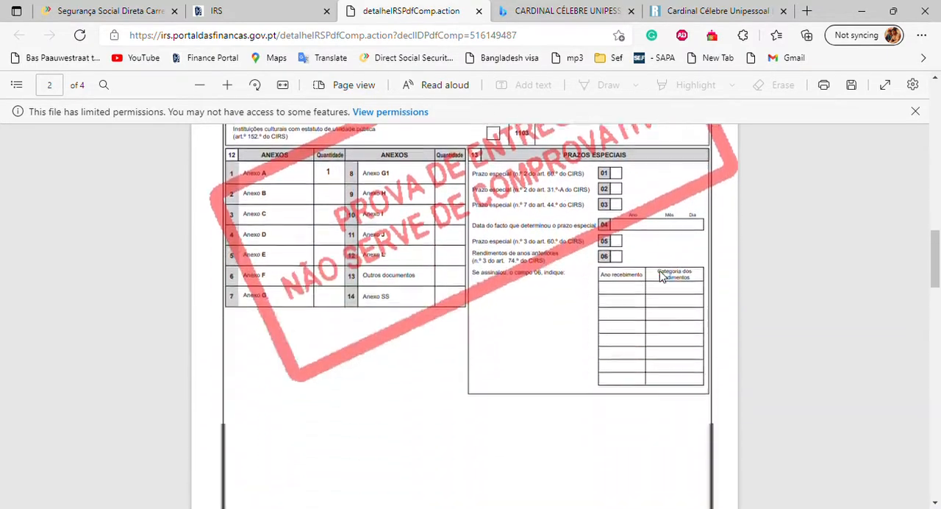
{"action": "scroll", "coordinate": [659, 276], "scroll_direction": "down", "scroll_amount": 1}
{"action": "scroll", "coordinate": [659, 276], "scroll_direction": "down", "scroll_amount": 12}
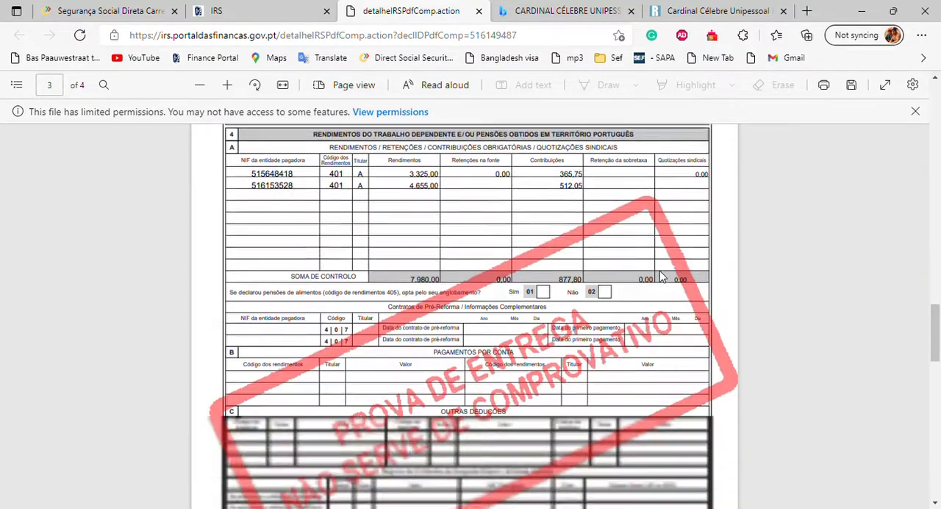
{"action": "scroll", "coordinate": [659, 276], "scroll_direction": "up", "scroll_amount": 12}
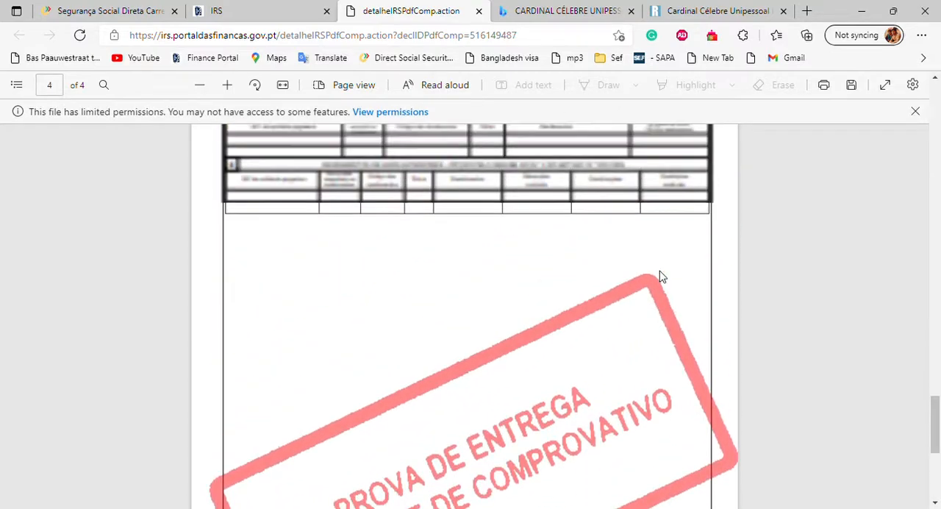
{"action": "scroll", "coordinate": [660, 277], "scroll_direction": "up", "scroll_amount": 10}
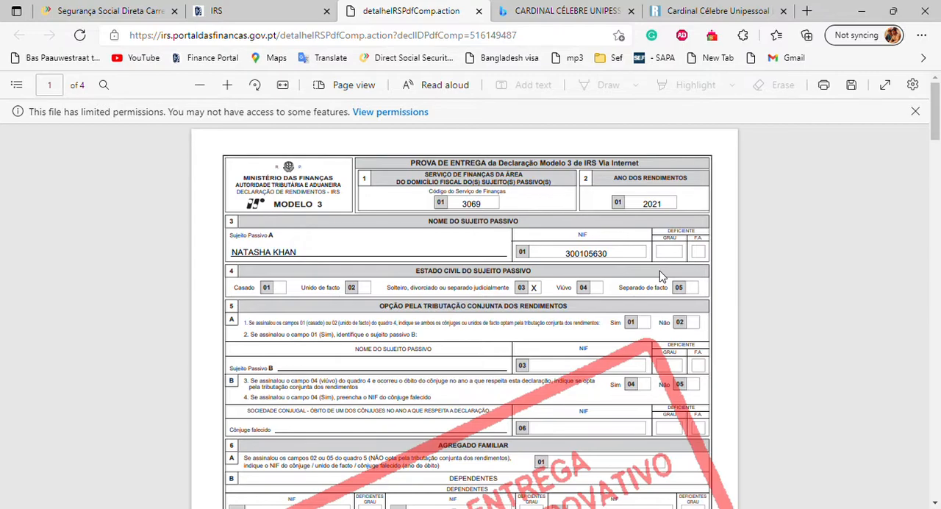
Step: Switch to Segurança Social Direta, reopen the Carreira contributiva page and view its monthly salary detail
{"action": "left_click", "coordinate": [240, 10]}
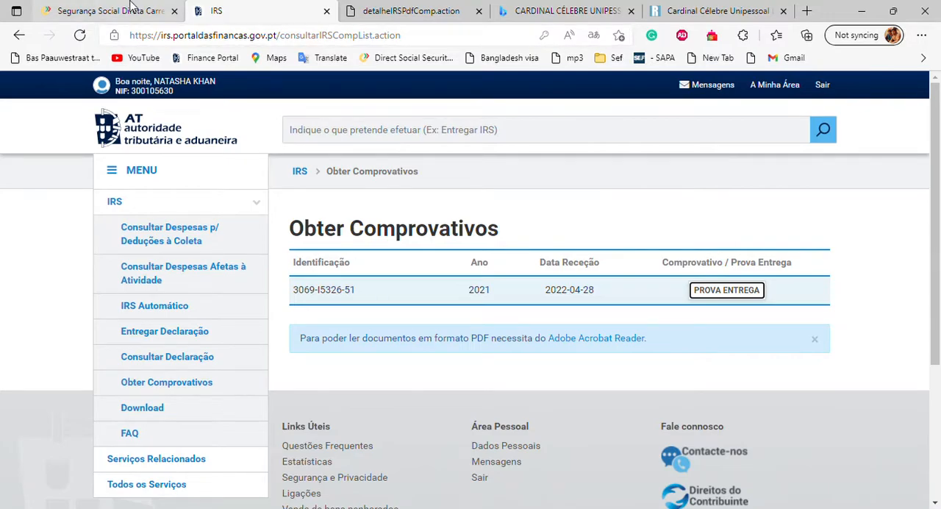
{"action": "left_click", "coordinate": [131, 5]}
{"action": "scroll", "coordinate": [307, 298], "scroll_direction": "up", "scroll_amount": 5}
{"action": "scroll", "coordinate": [307, 294], "scroll_direction": "down", "scroll_amount": 2}
{"action": "scroll", "coordinate": [312, 296], "scroll_direction": "up", "scroll_amount": 2}
{"action": "mouse_move", "coordinate": [397, 230]}
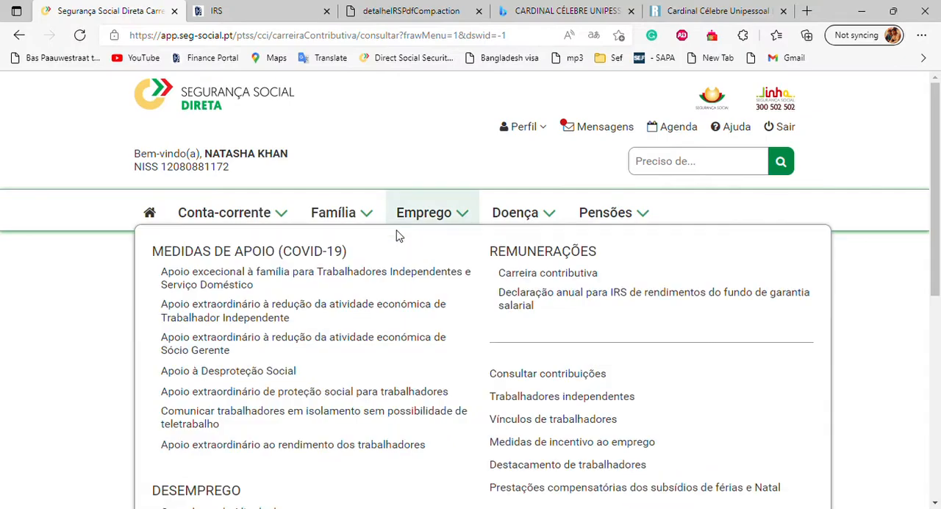
{"action": "scroll", "coordinate": [341, 378], "scroll_direction": "down", "scroll_amount": 2}
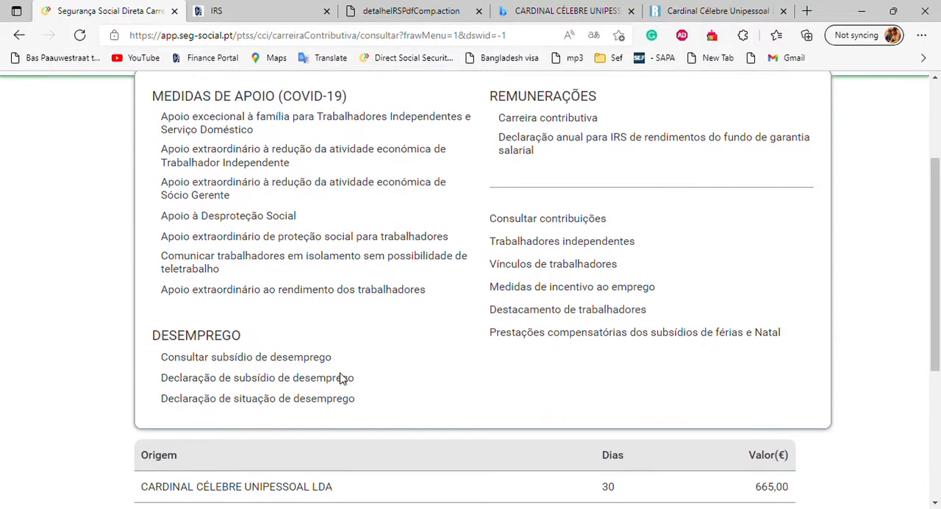
{"action": "left_click", "coordinate": [542, 121]}
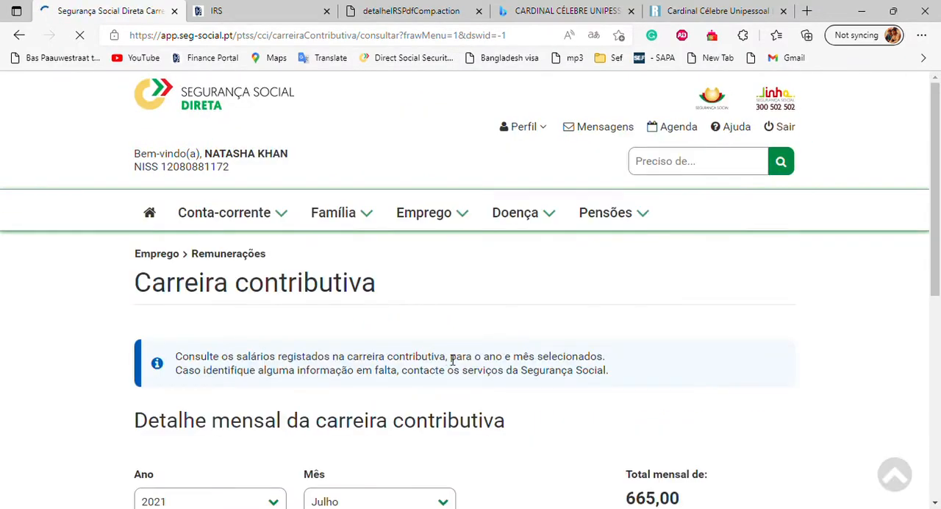
{"action": "scroll", "coordinate": [455, 320], "scroll_direction": "down", "scroll_amount": 1}
{"action": "scroll", "coordinate": [456, 321], "scroll_direction": "down", "scroll_amount": 1}
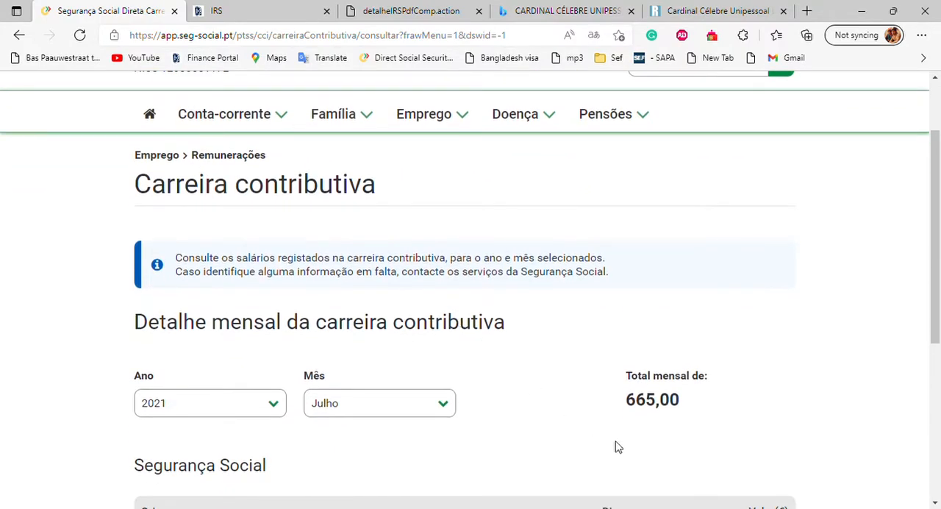
{"action": "scroll", "coordinate": [618, 447], "scroll_direction": "up", "scroll_amount": 2}
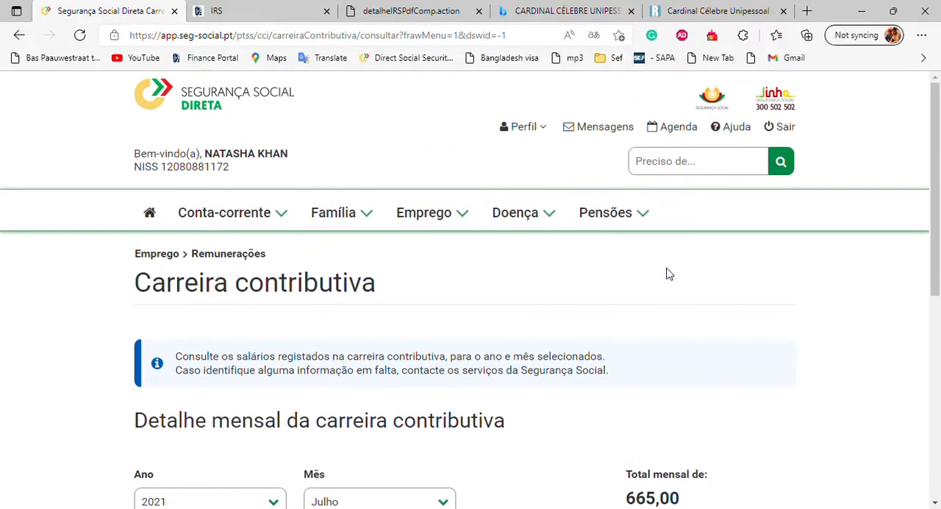